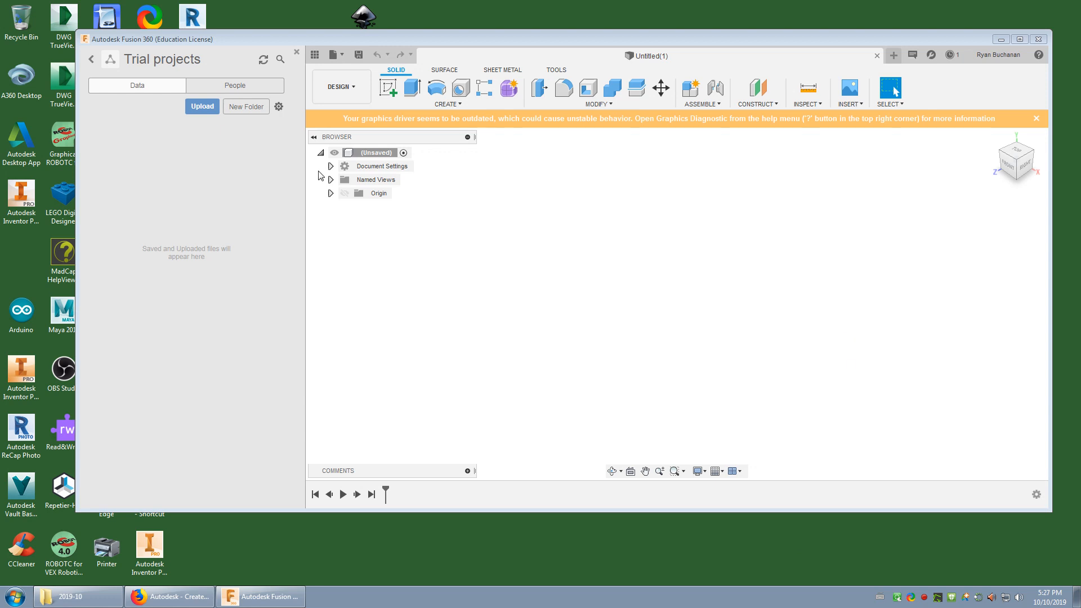
Hide the data panel and enlarge the application window to make more room for the canvas
click(316, 56)
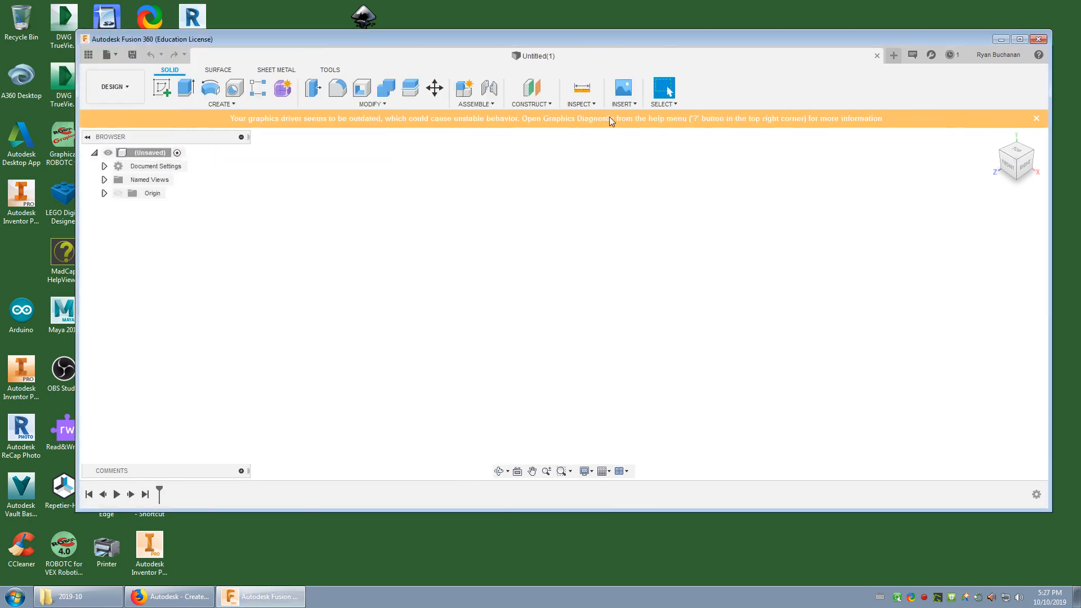
drag(595, 510, 597, 563)
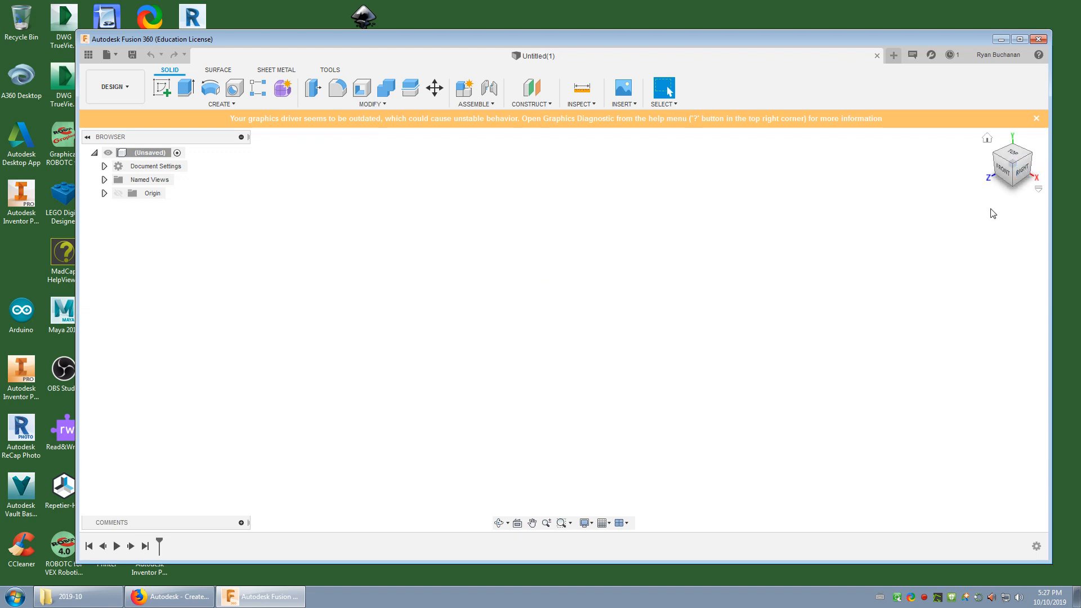
Start a new sketch on the front origin plane, the one between the X and Y axes
click(162, 87)
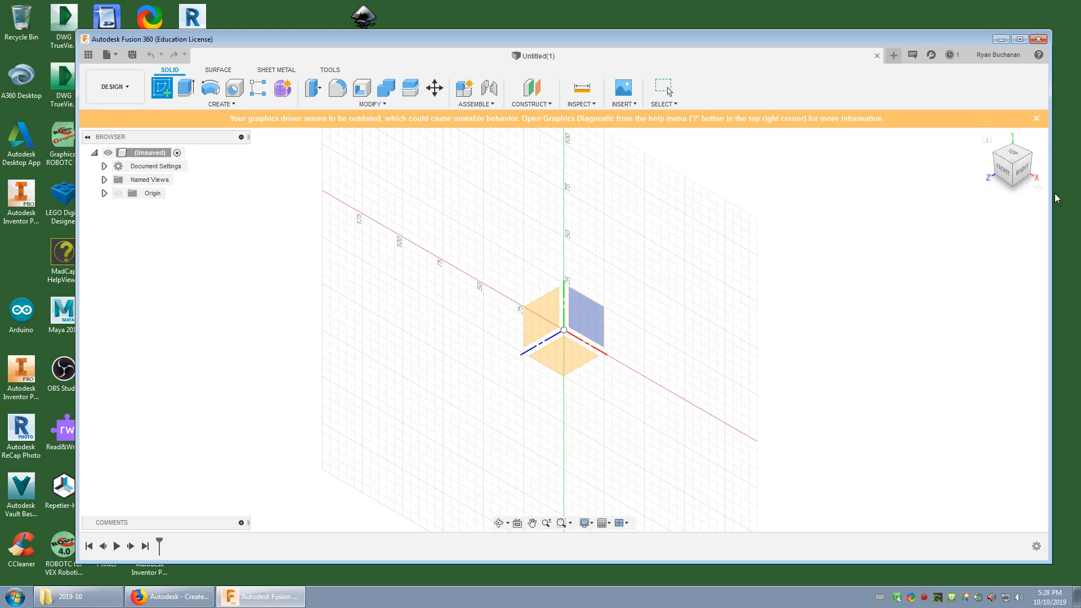
click(1014, 158)
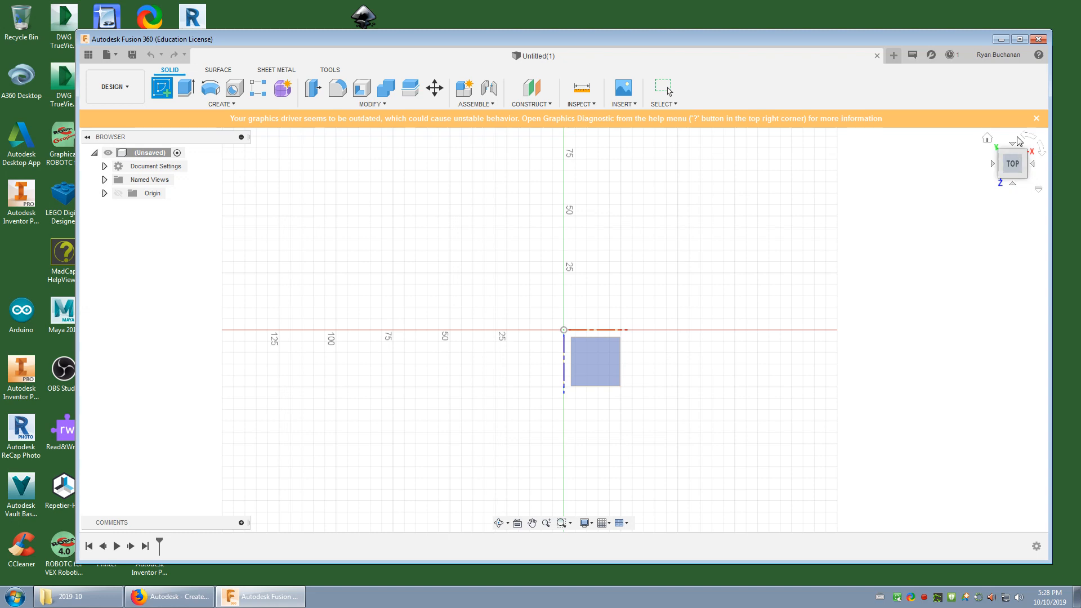
click(987, 138)
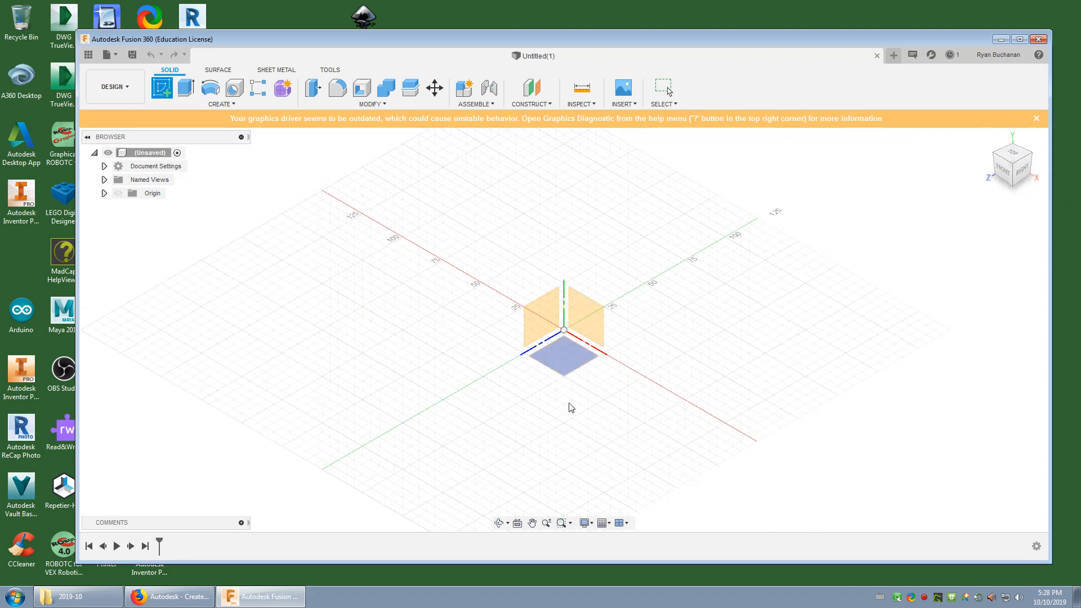
click(1006, 178)
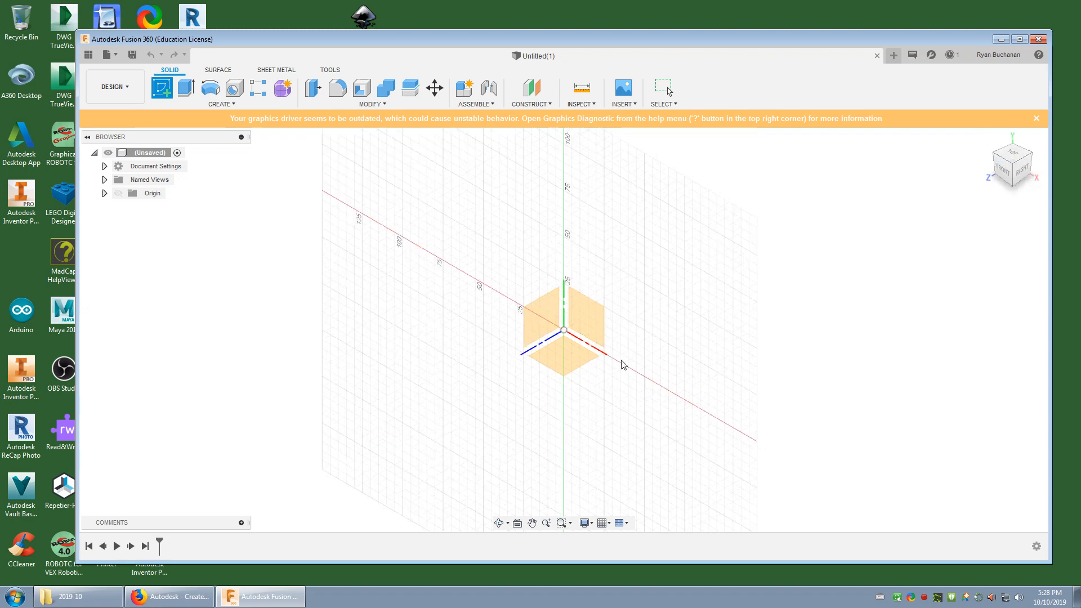
click(544, 331)
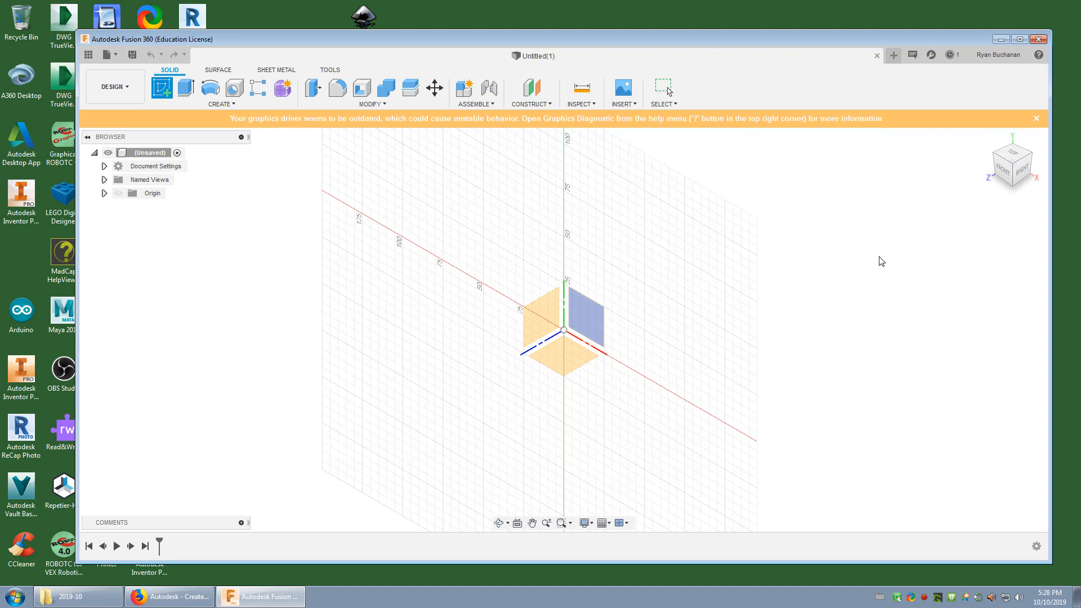
click(590, 322)
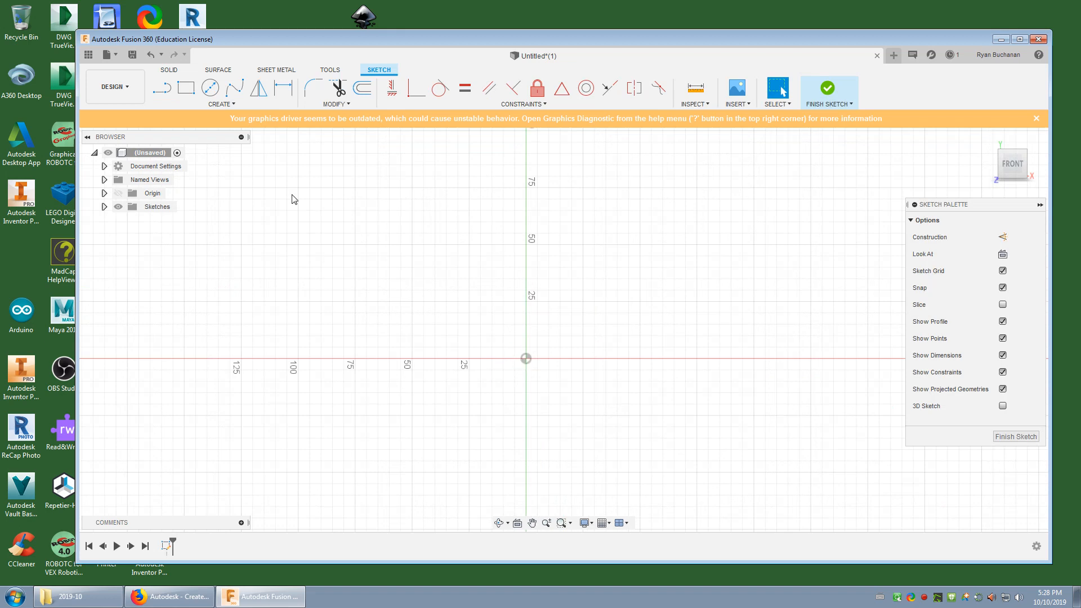
Begin a center rectangle in the sketch with its center point on the origin
scroll(560, 362, down, 5)
scroll(574, 368, down, 10)
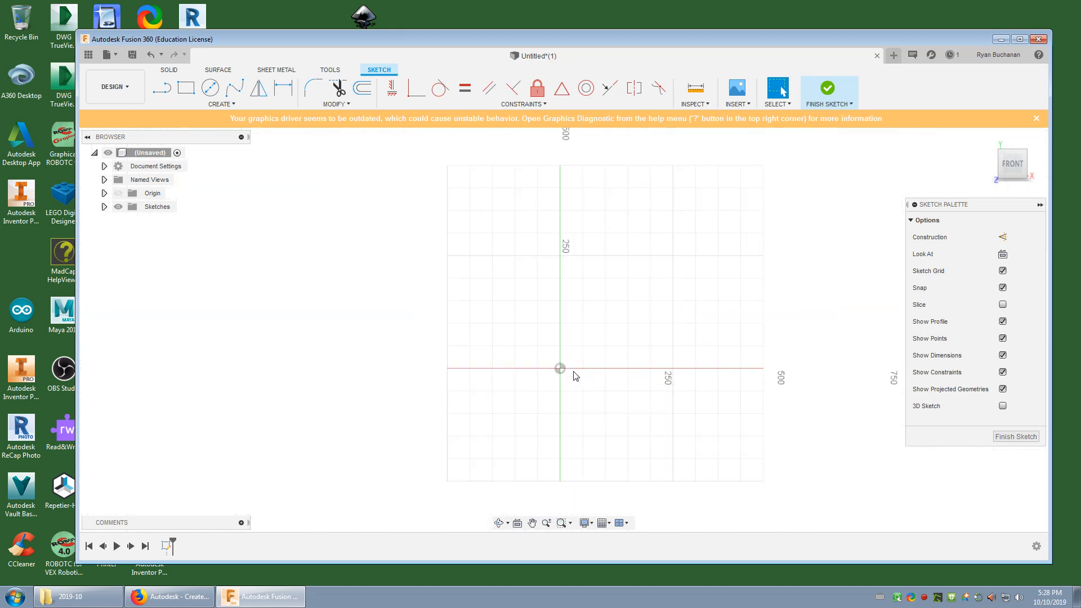
scroll(564, 397, up, 10)
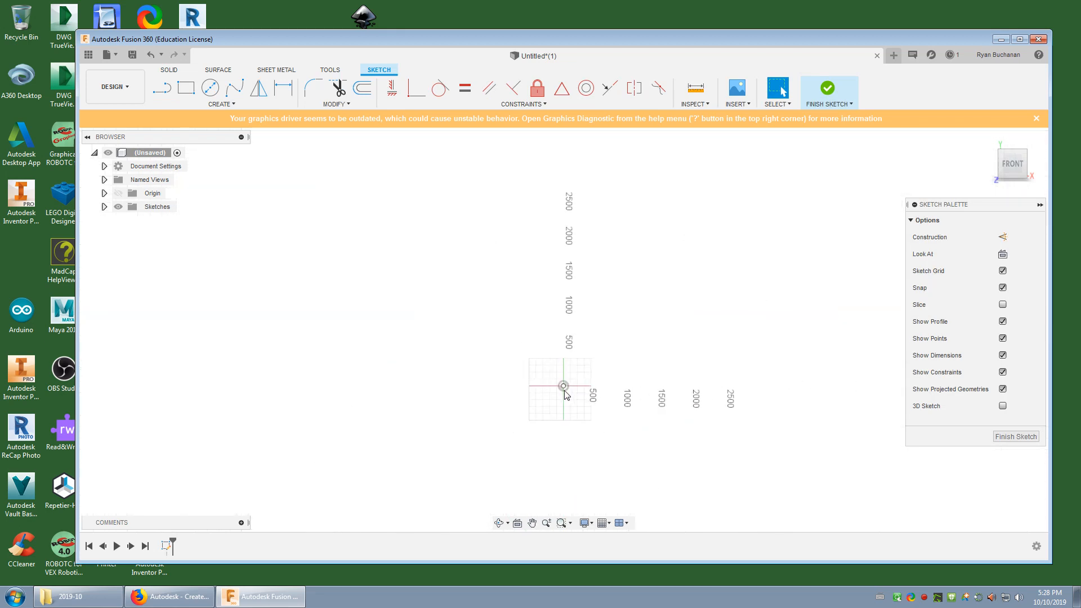
middle_drag(548, 417, 550, 337)
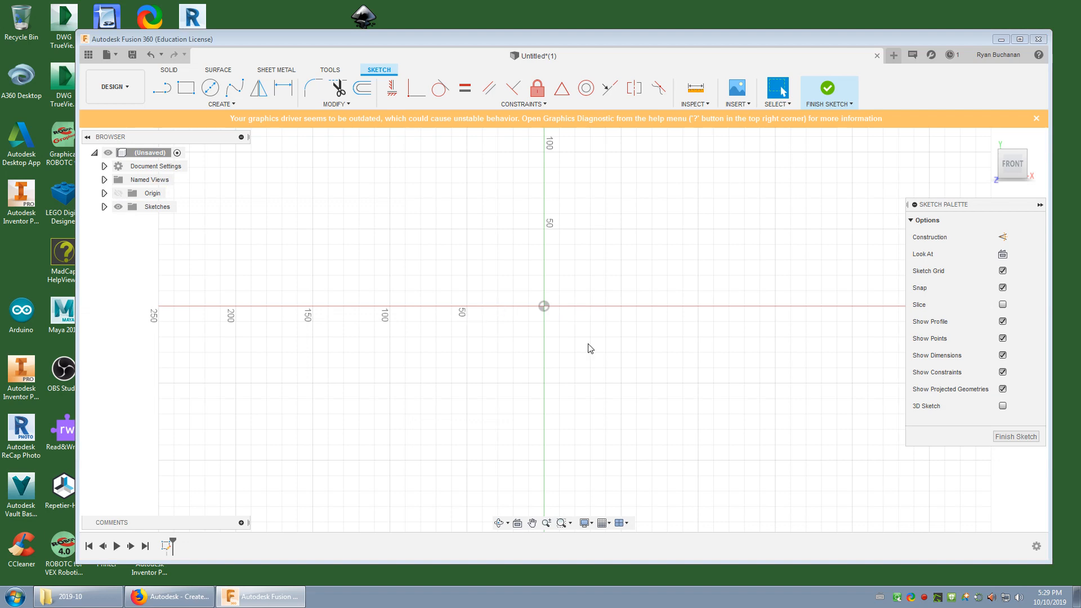
scroll(583, 355, down, 3)
scroll(598, 397, down, 2)
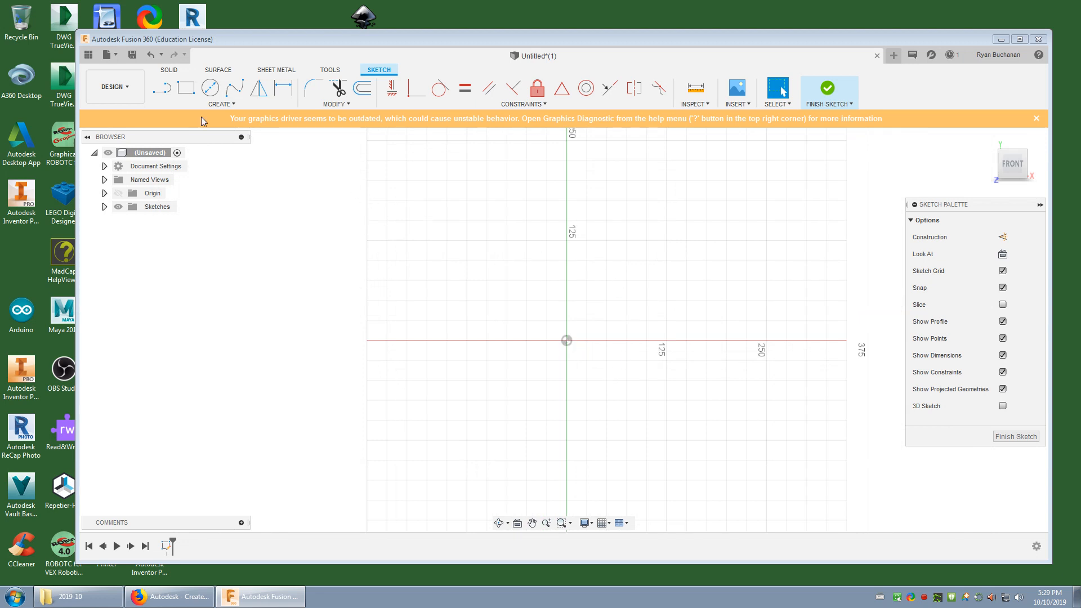
click(186, 88)
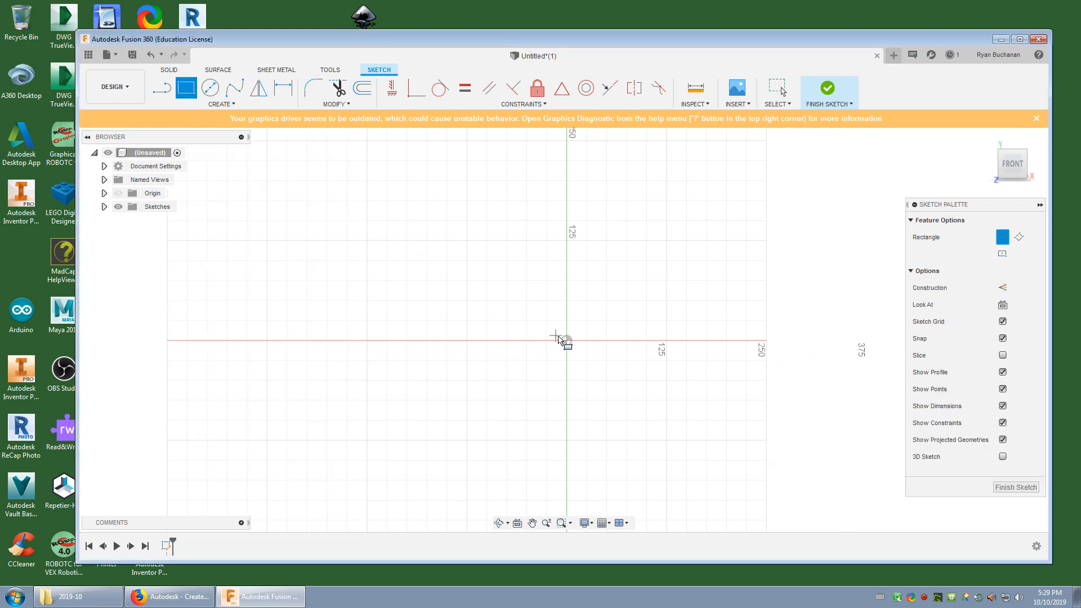
click(1003, 255)
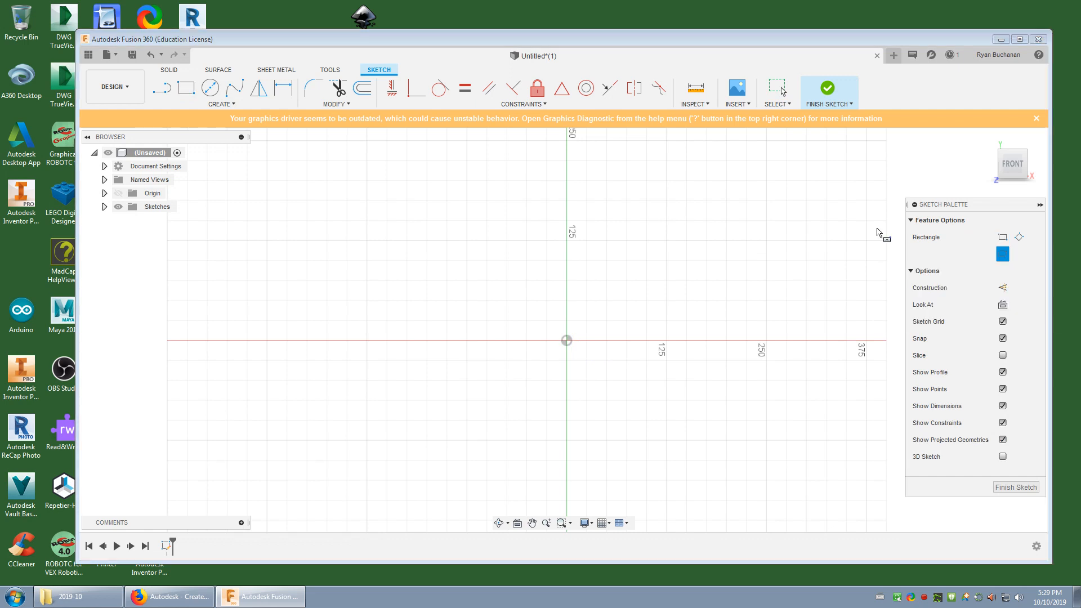
click(567, 340)
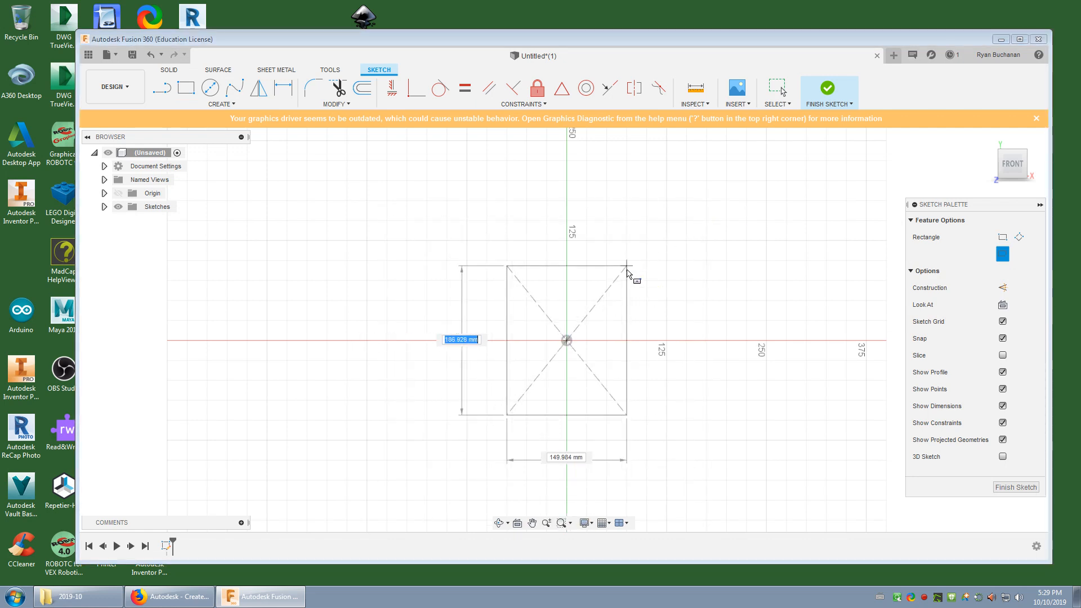
Set the center rectangle's height and width to 25 mm each and finish the sketch
scroll(615, 301, up, 3)
scroll(613, 315, down, 1)
scroll(625, 309, up, 4)
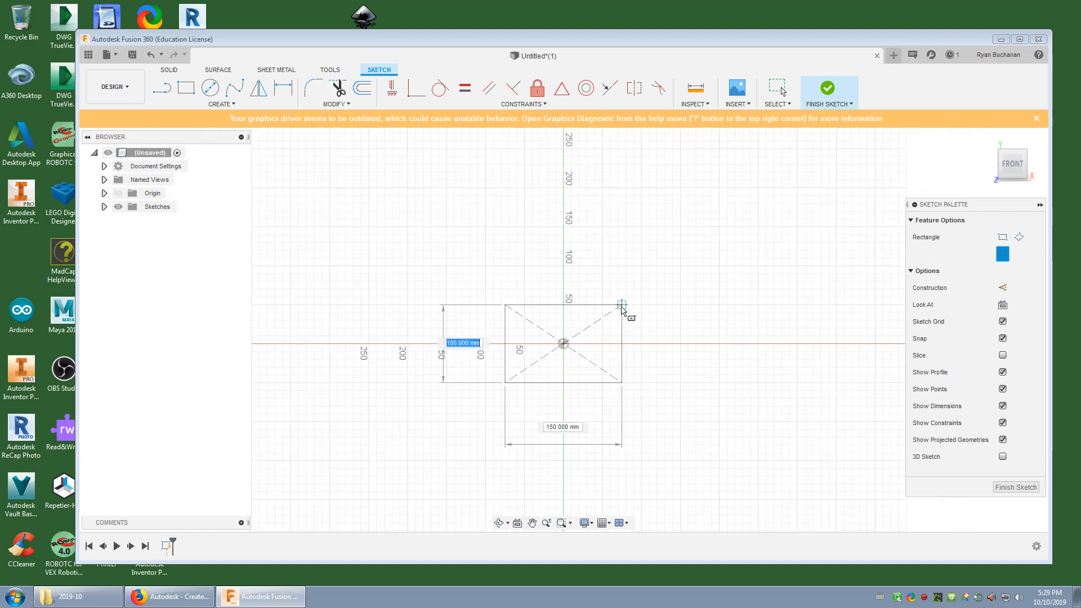
mouse_move(611, 330)
middle_down()
mouse_move(623, 272)
mouse_move(637, 261)
middle_up()
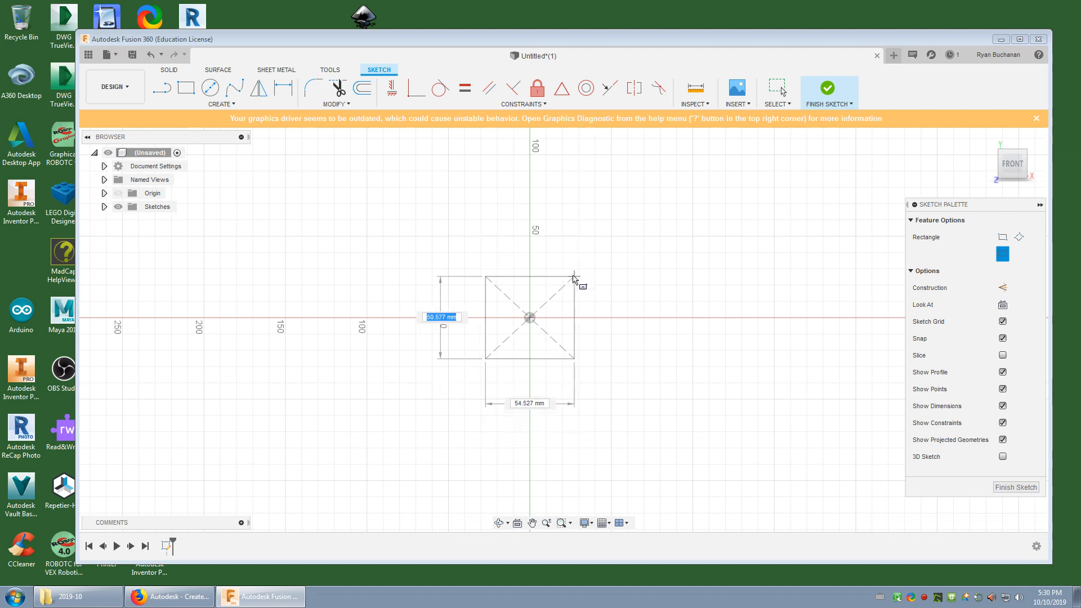
scroll(561, 296, down, 1)
scroll(561, 296, up, 5)
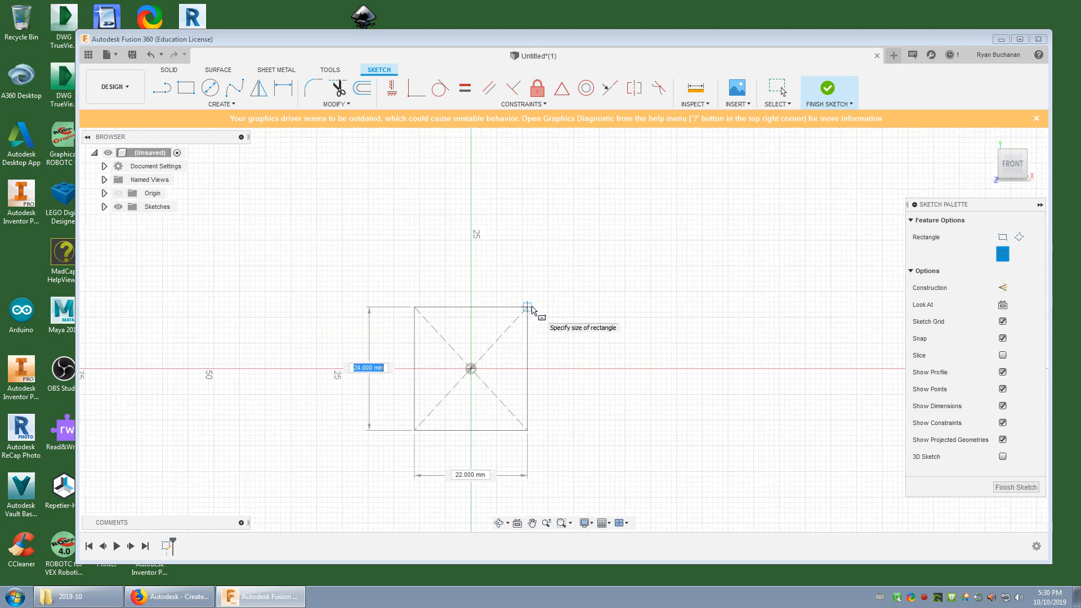
text(25)
key(Tab)
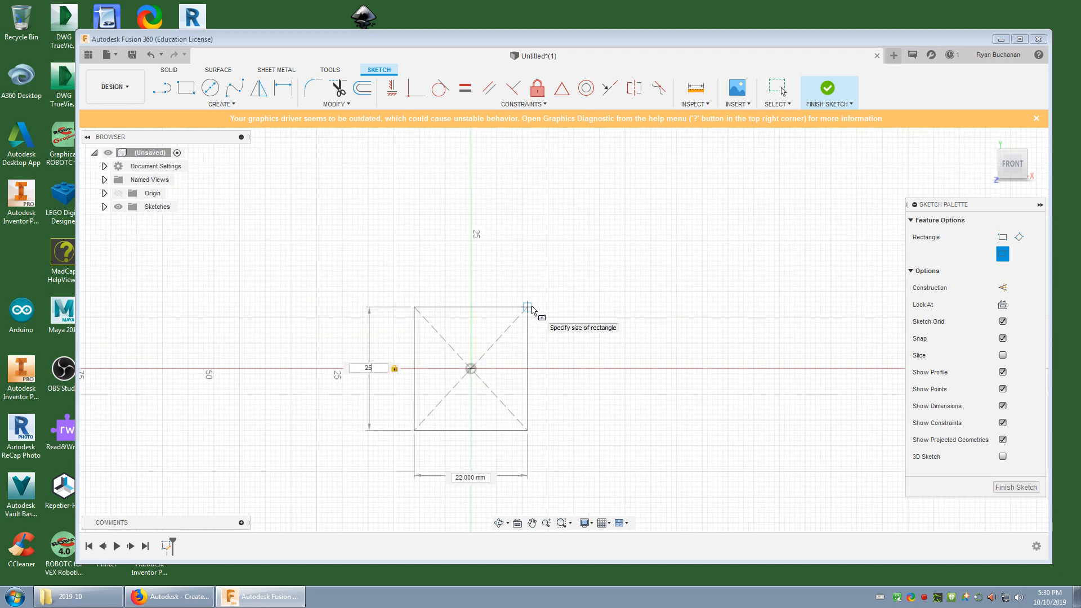
key(Tab)
text(2)
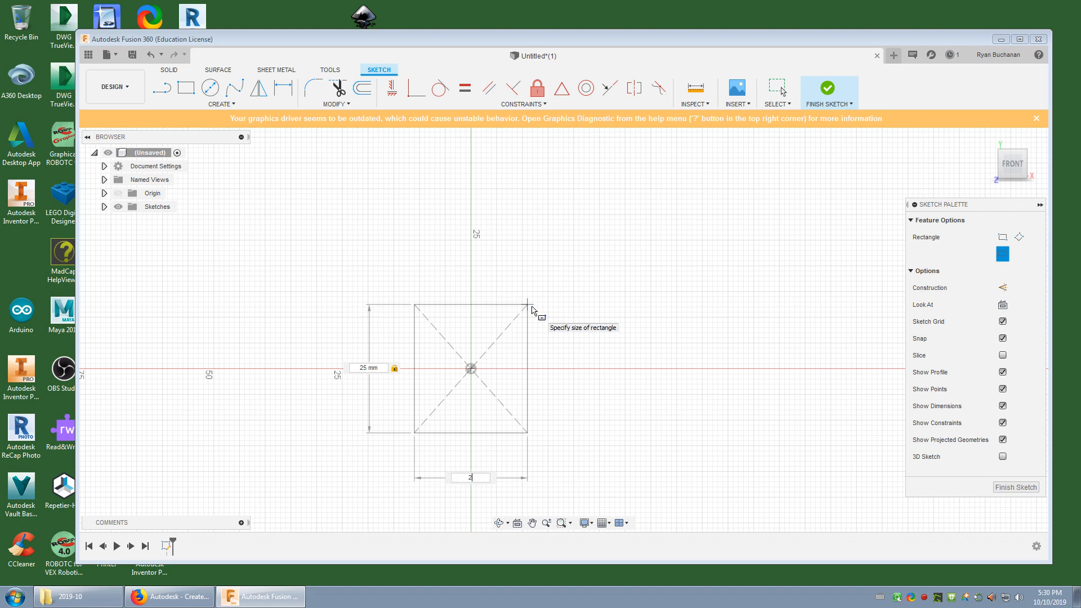
key(Tab)
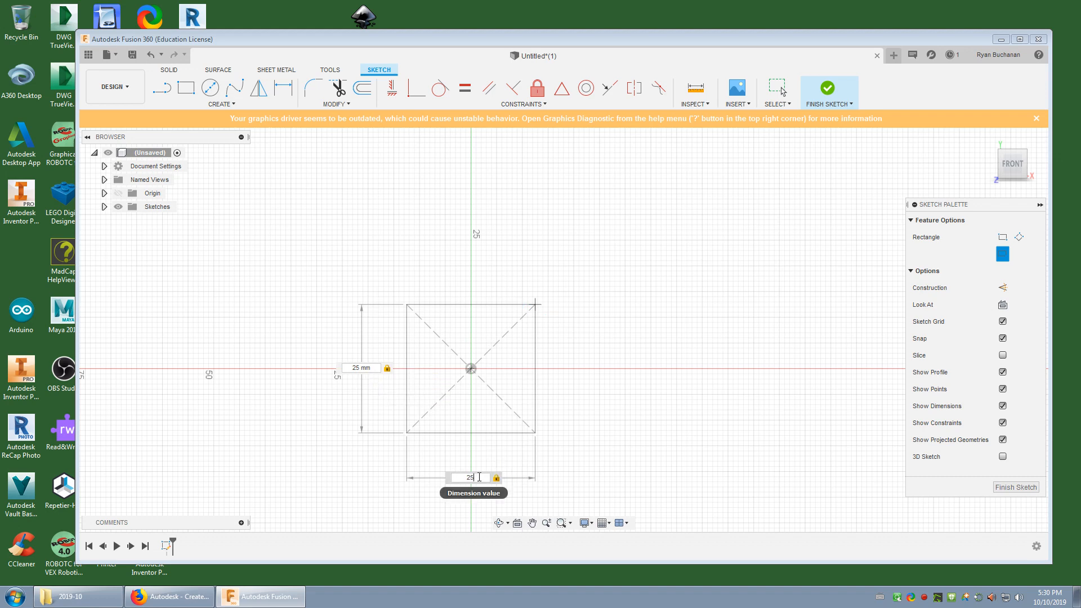
key(Return)
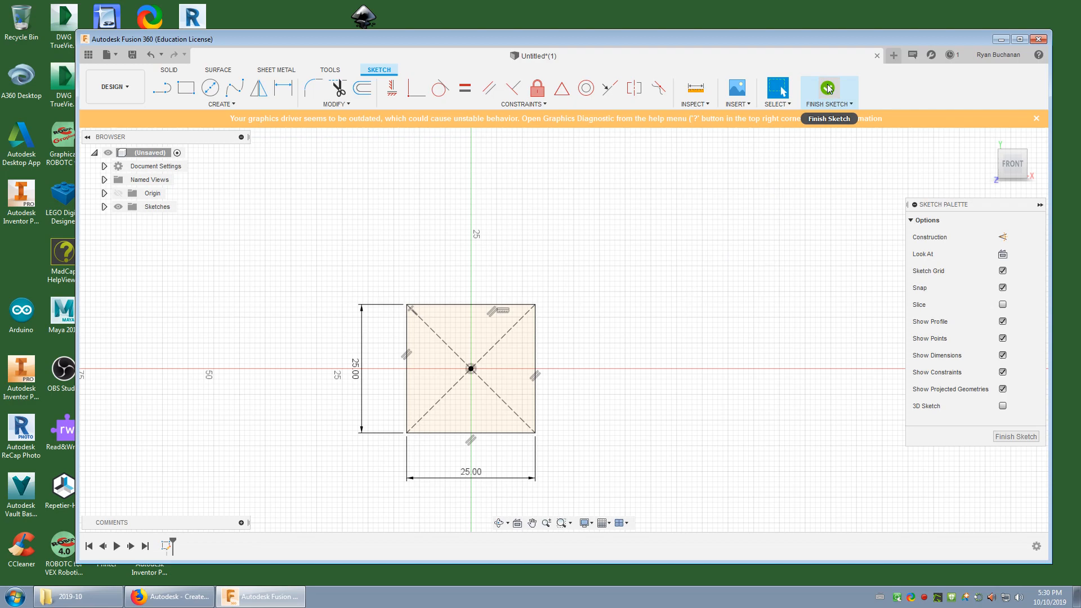
mouse_move(629, 318)
shift+middle_down()
mouse_move(557, 340)
mouse_move(620, 321)
mouse_move(613, 328)
shift+middle_up()
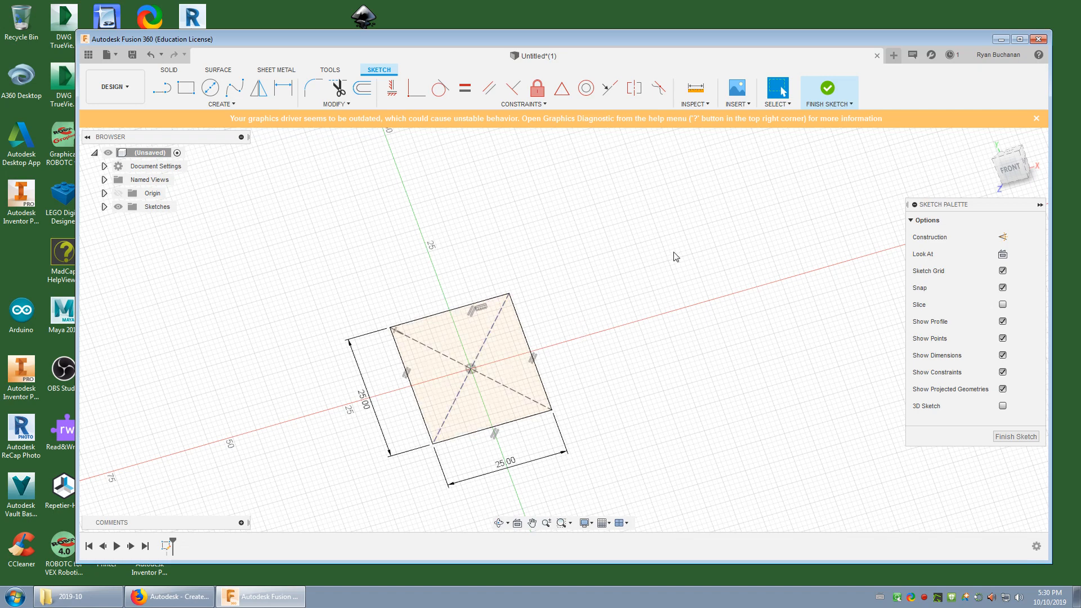
click(826, 91)
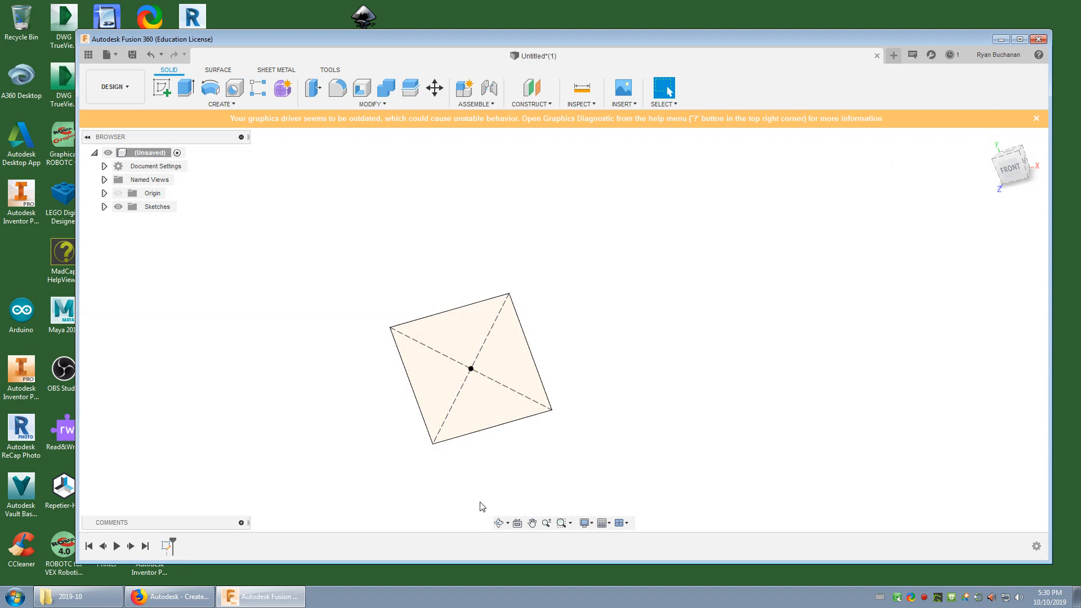
Extrude the square profile toward the front to a distance of 15 mm as a new body
click(987, 139)
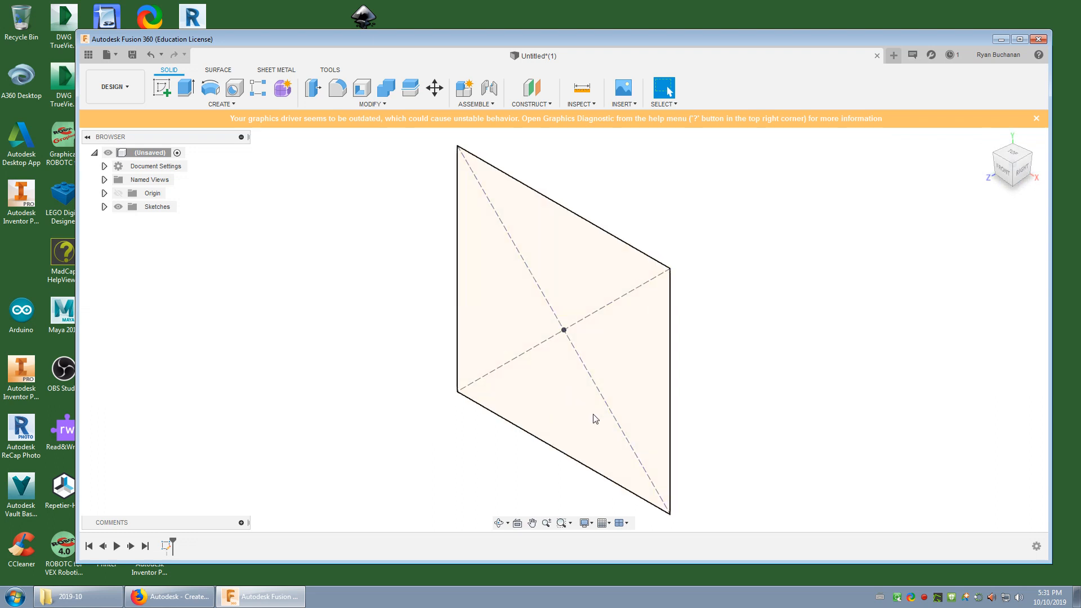
scroll(755, 434, down, 1)
mouse_move(754, 434)
middle_down()
mouse_move(745, 400)
mouse_move(730, 396)
middle_up()
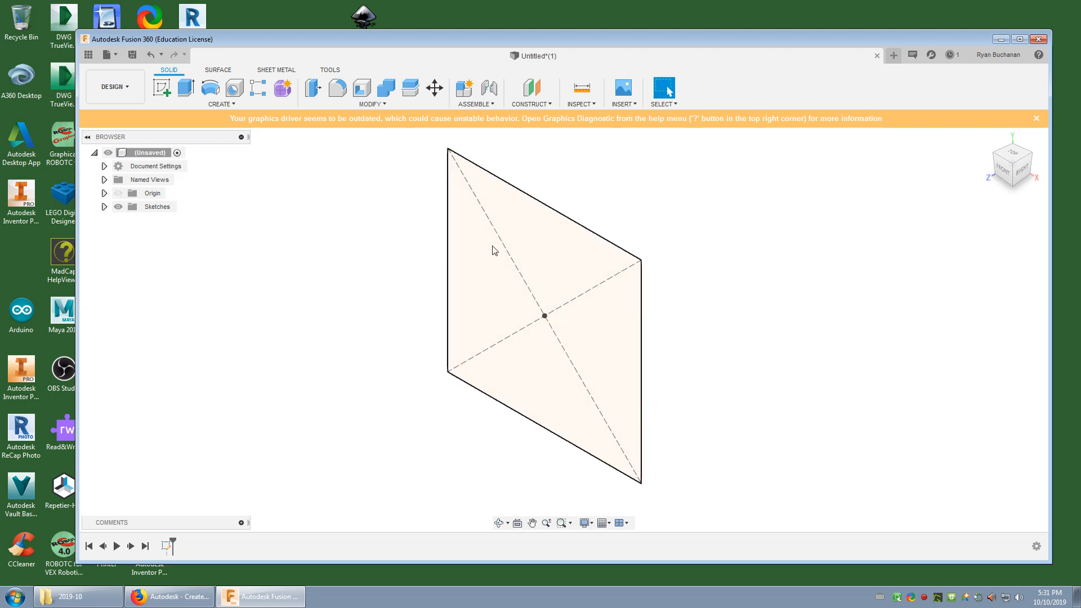
click(187, 89)
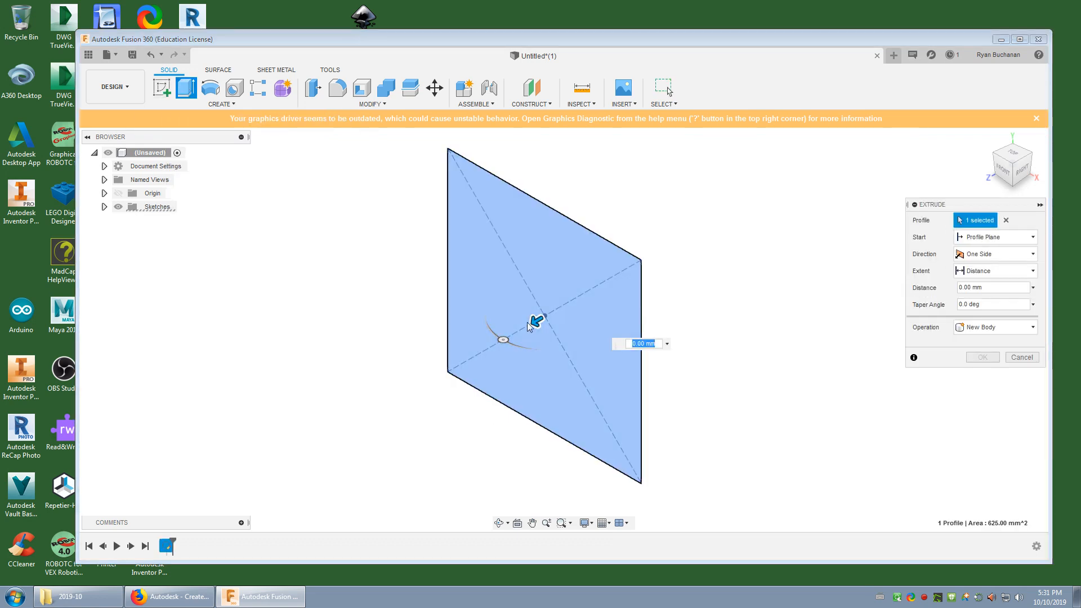
drag(536, 319, 466, 352)
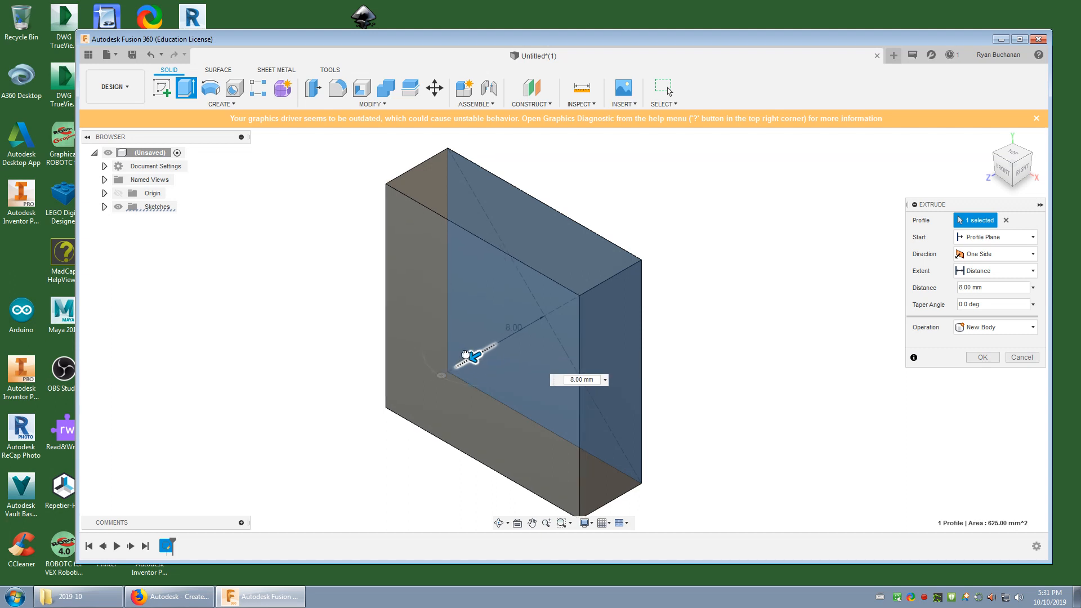
mouse_move(465, 355)
mouse_down()
mouse_move(448, 367)
mouse_move(507, 337)
mouse_move(446, 370)
mouse_move(454, 365)
mouse_up()
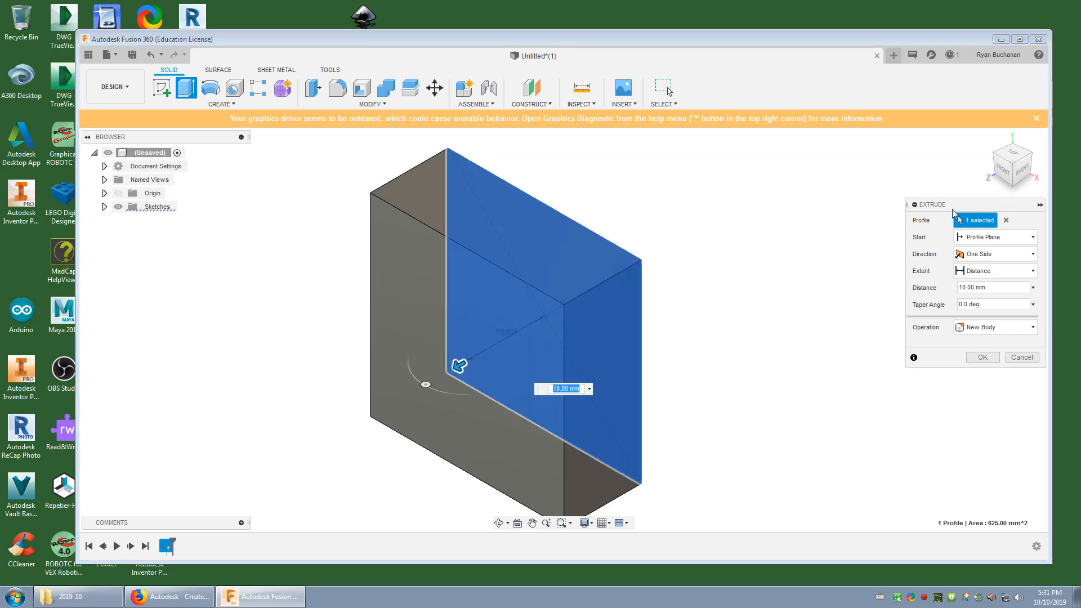
drag(953, 209, 873, 208)
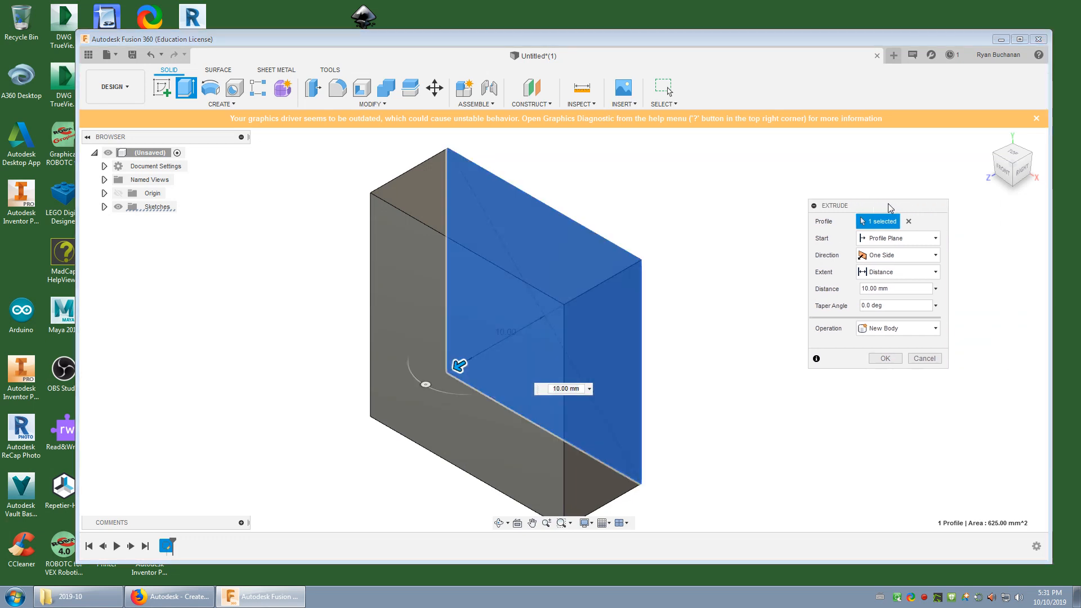
click(858, 290)
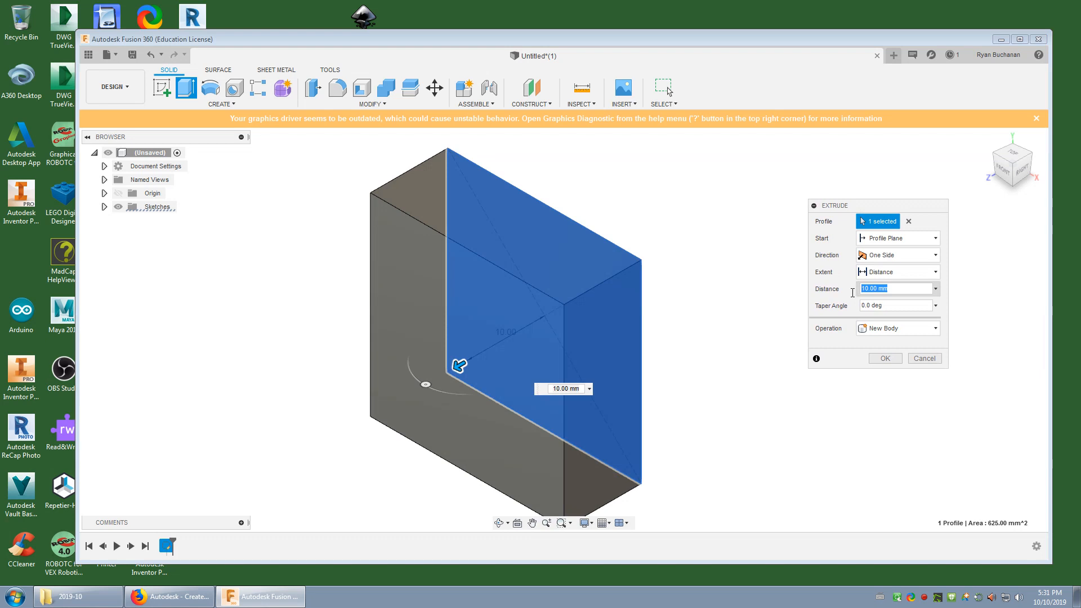
text(15)
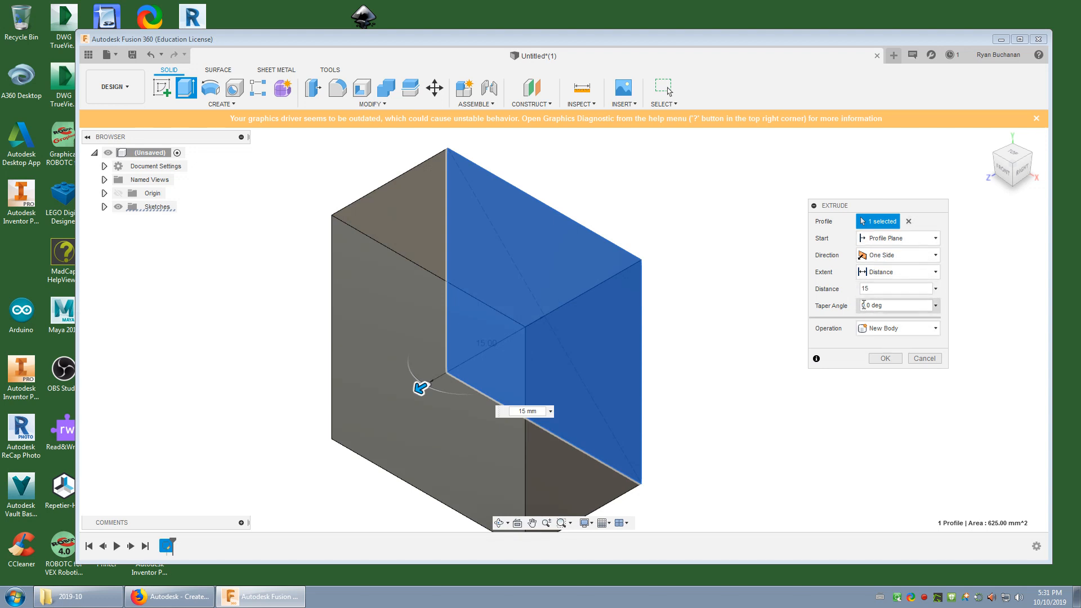
click(885, 359)
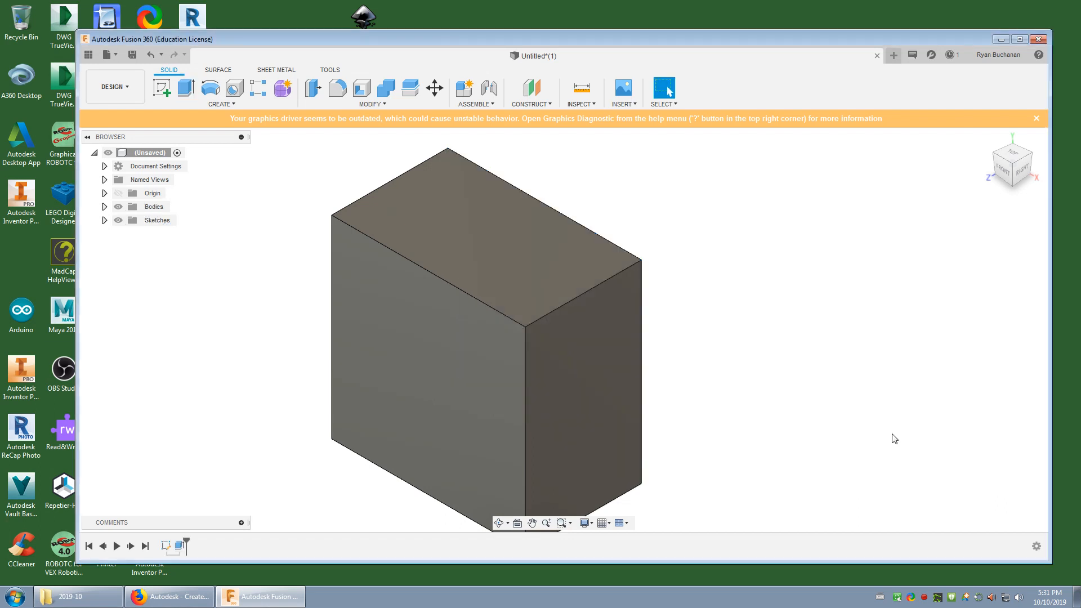
middle_drag(813, 298, 882, 229)
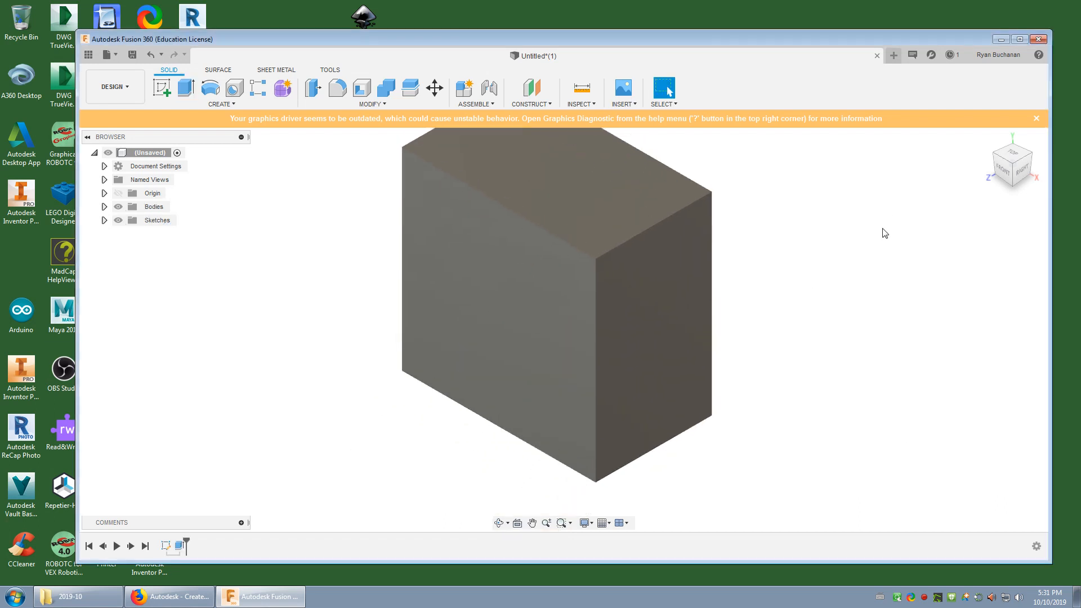
click(990, 140)
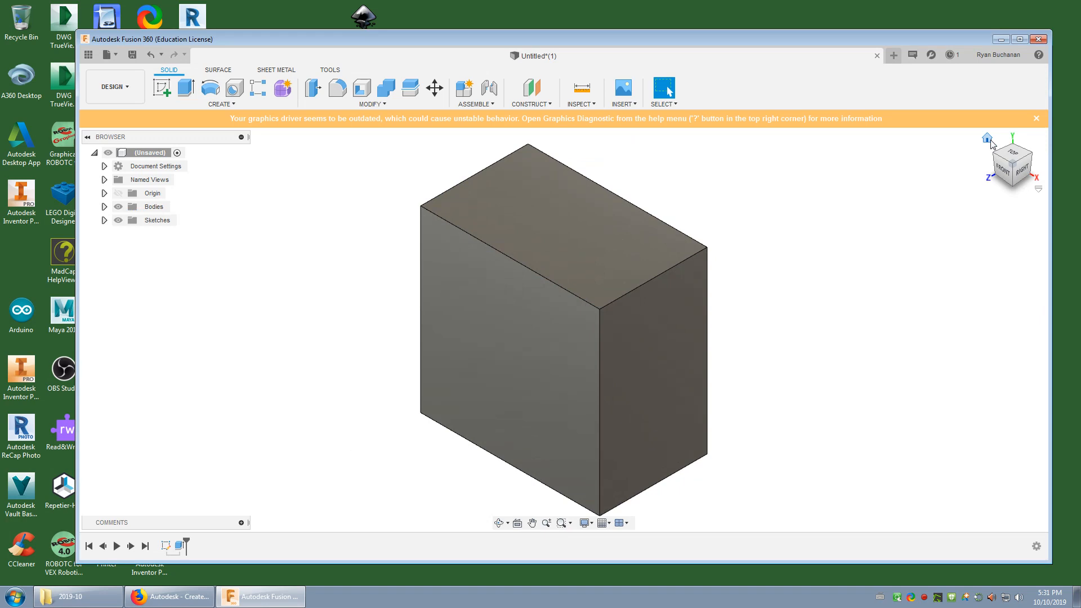
Examine the block from several orbited, corner, left and front views, and return to the home view
shift+middle_drag(941, 239, 1066, 159)
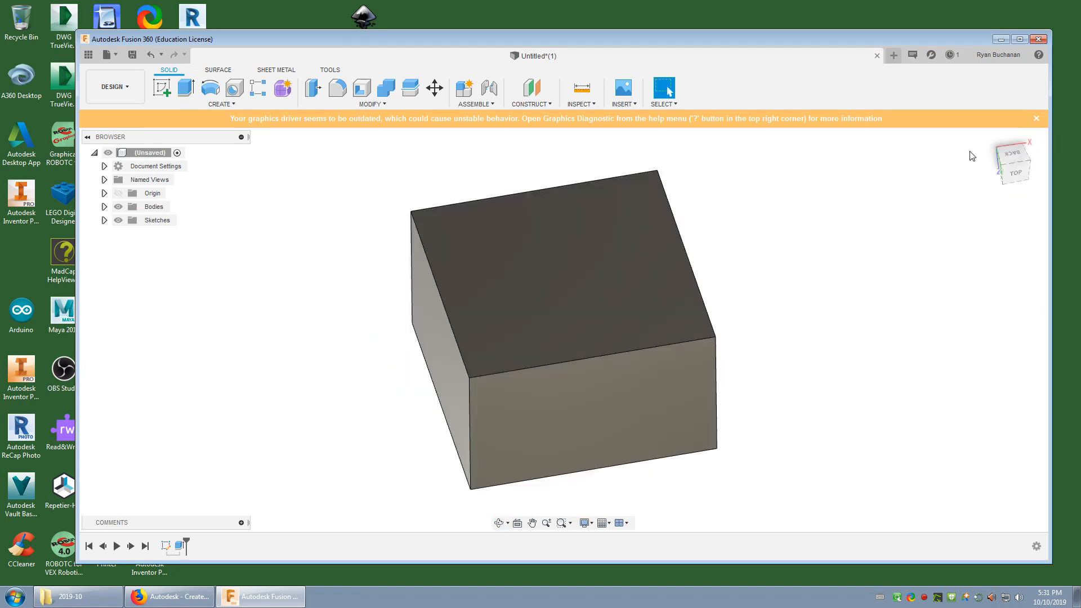
click(992, 140)
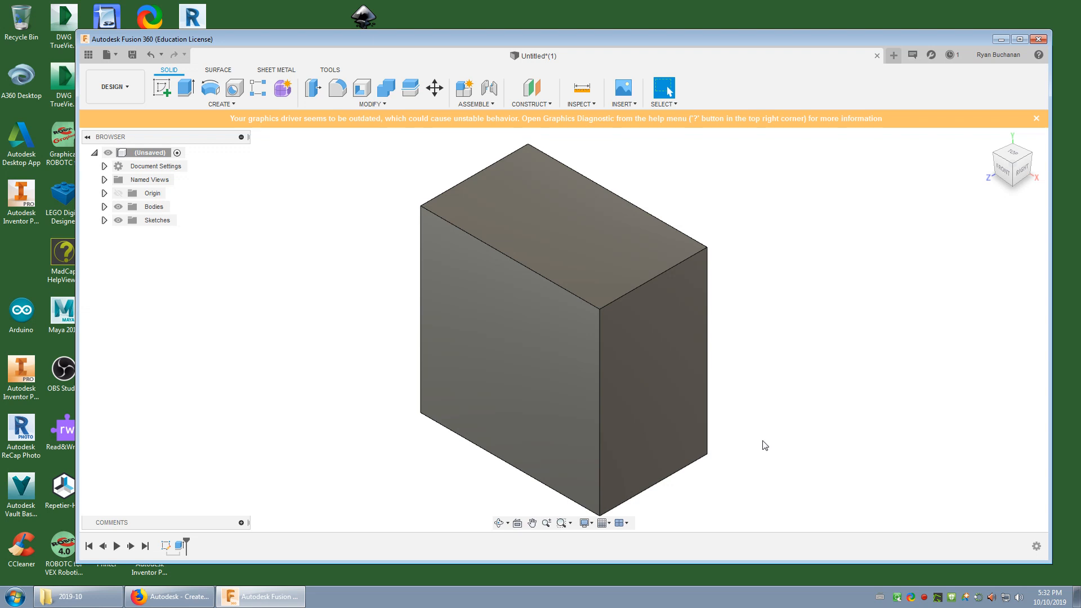
shift+middle_drag(764, 446, 929, 191)
click(987, 138)
click(994, 154)
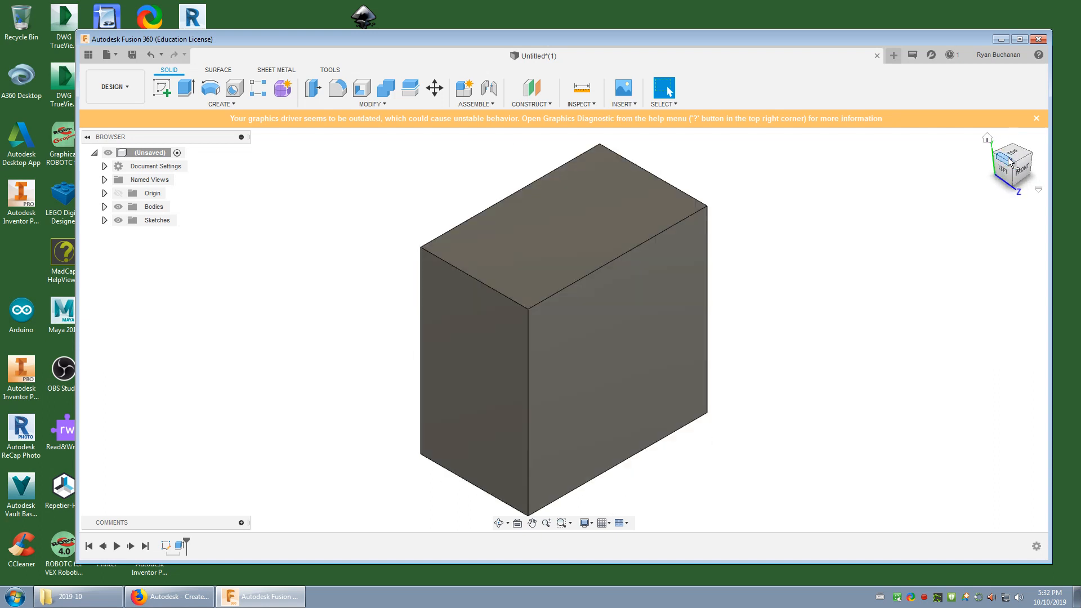
click(1006, 172)
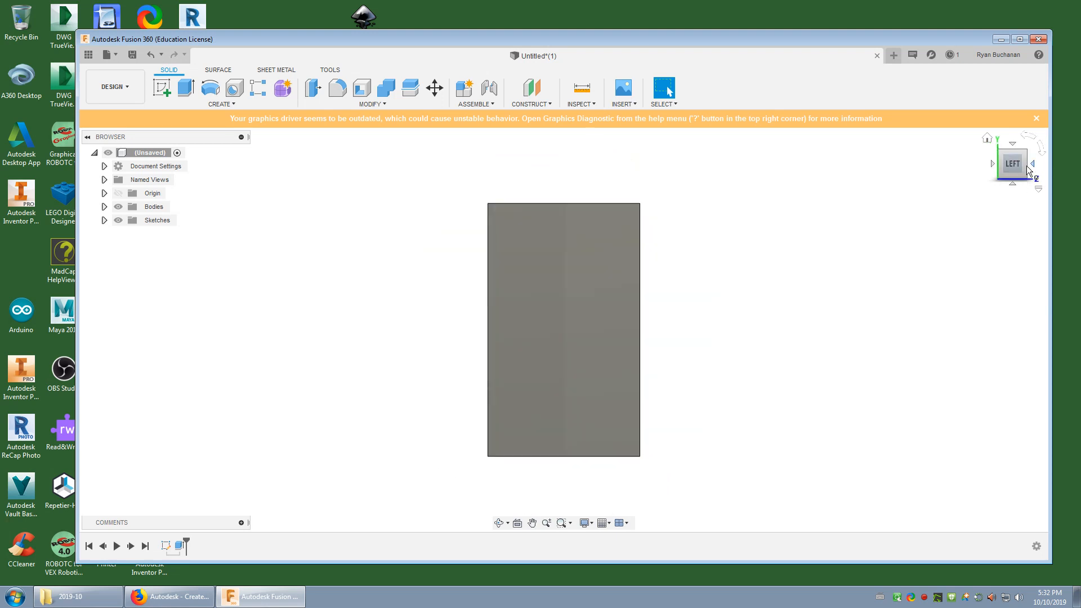
click(1031, 164)
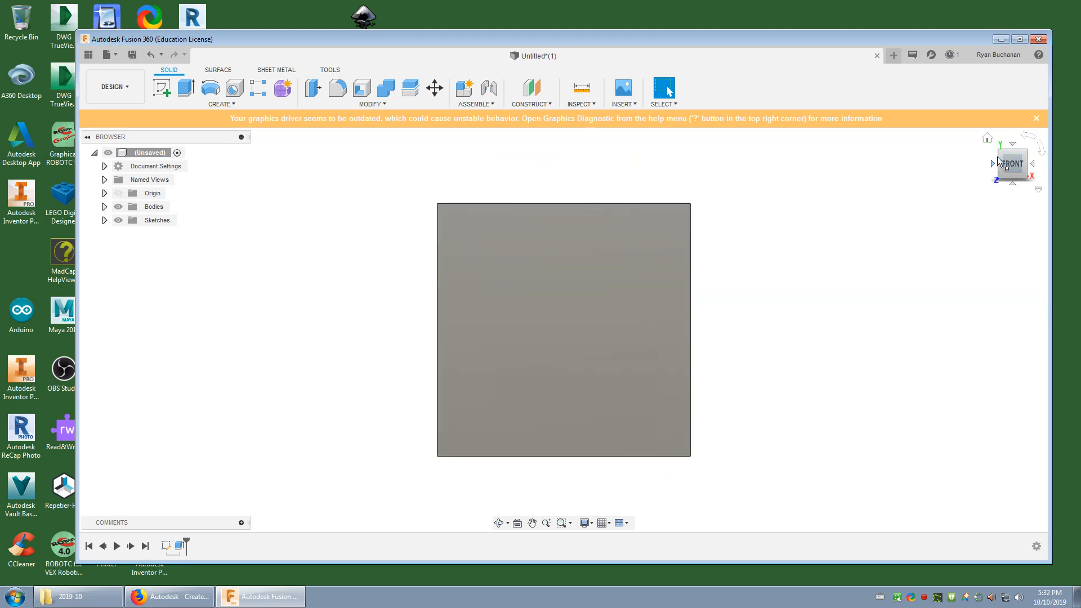
click(1001, 164)
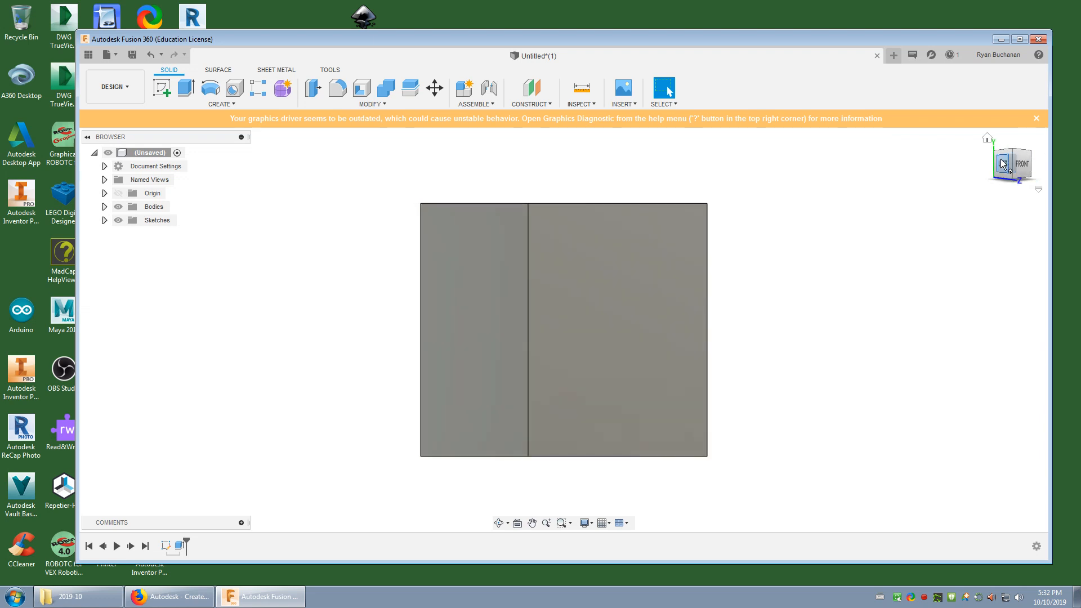
click(987, 140)
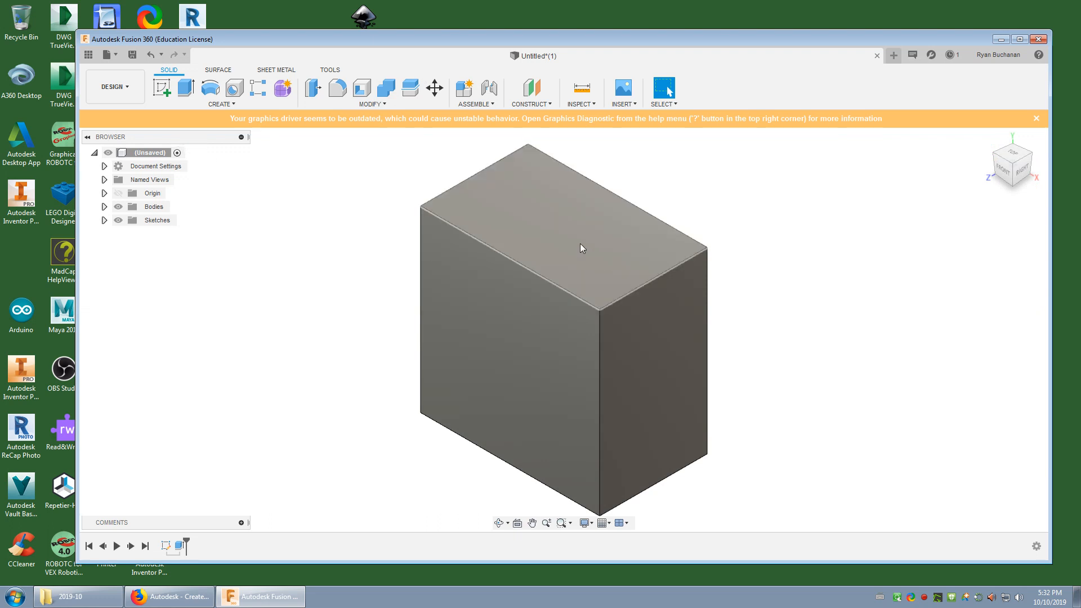
Sketch a circle about 5 mm in diameter on the block's top face, near its right-hand edge, and finish the sketch
click(162, 88)
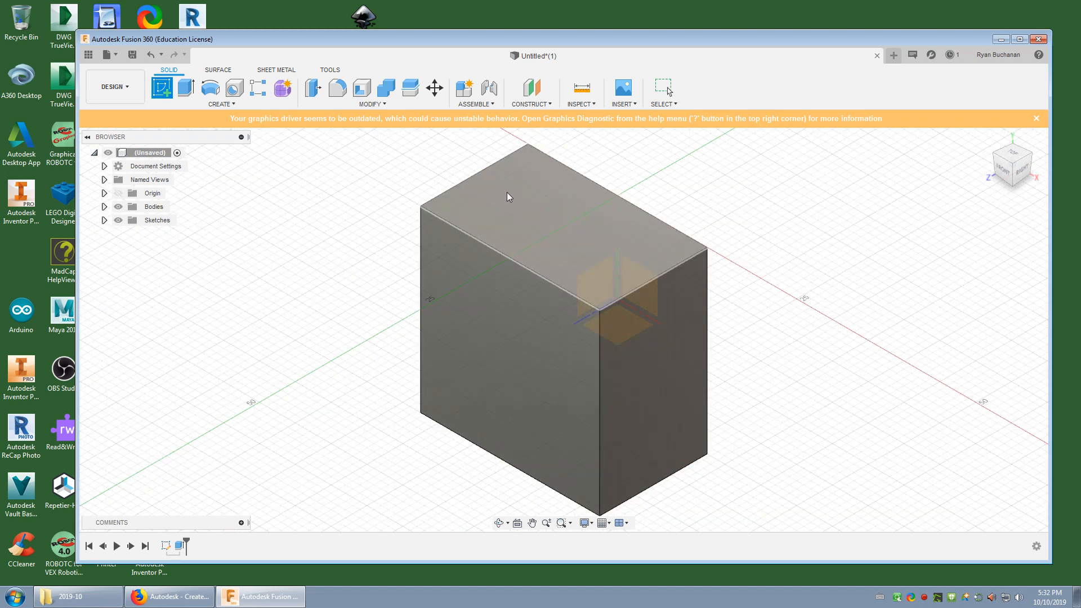
click(508, 196)
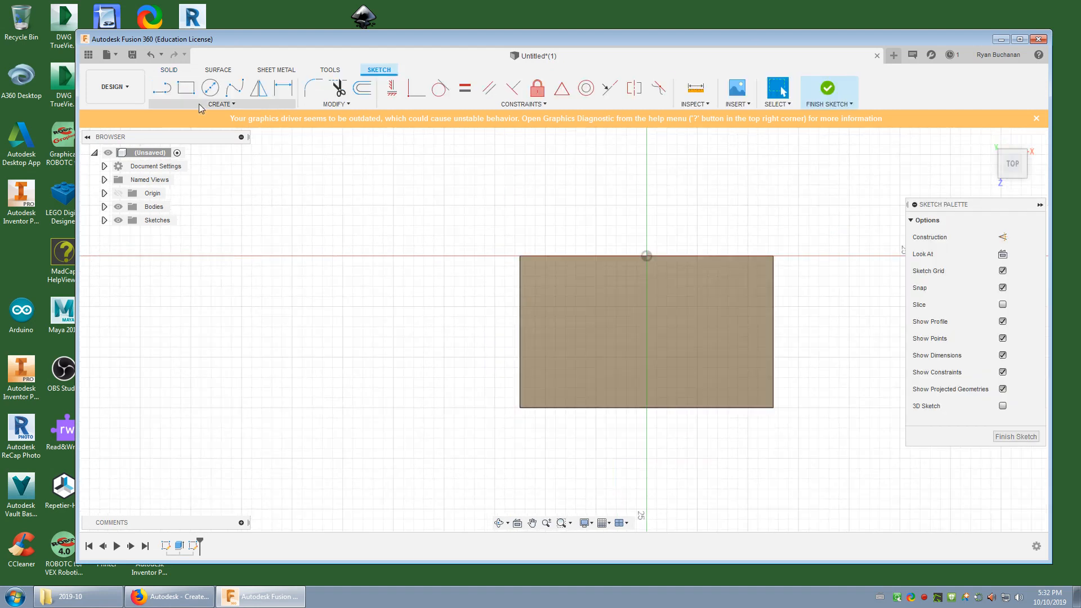
click(210, 87)
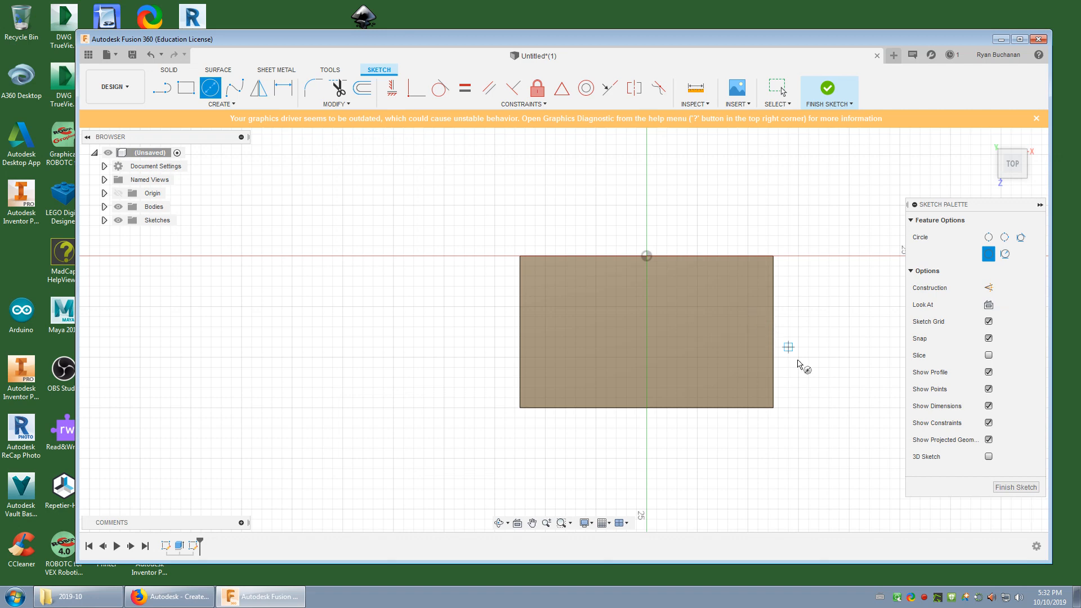
scroll(812, 361, up, 1)
scroll(811, 361, up, 3)
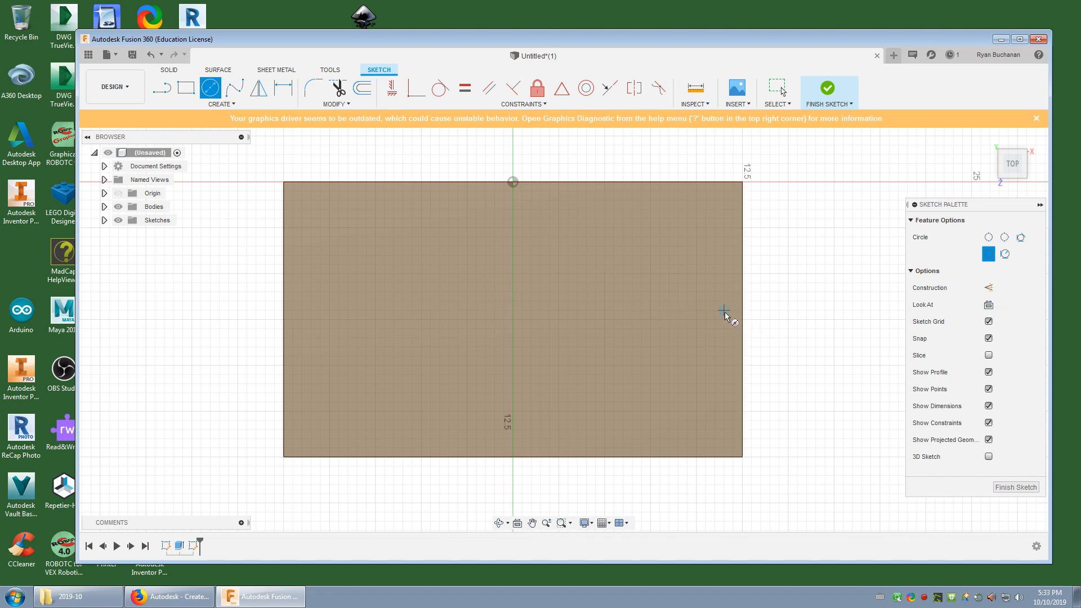
click(668, 310)
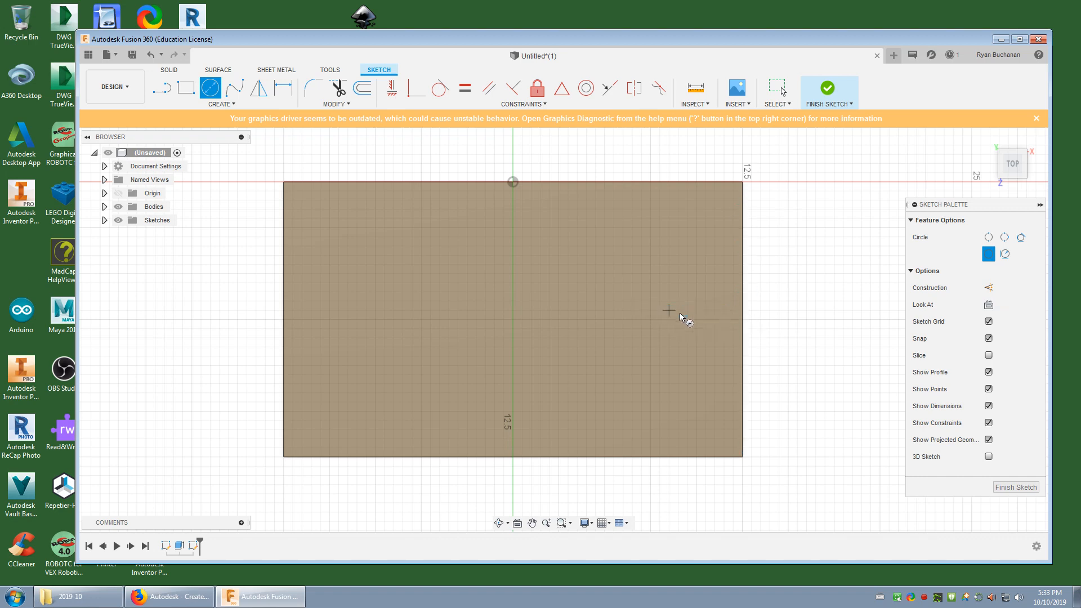
click(715, 311)
click(826, 90)
Extrude the circle upward from the top face by 11 mm, joined to the block
shift+middle_drag(776, 389, 790, 324)
click(991, 142)
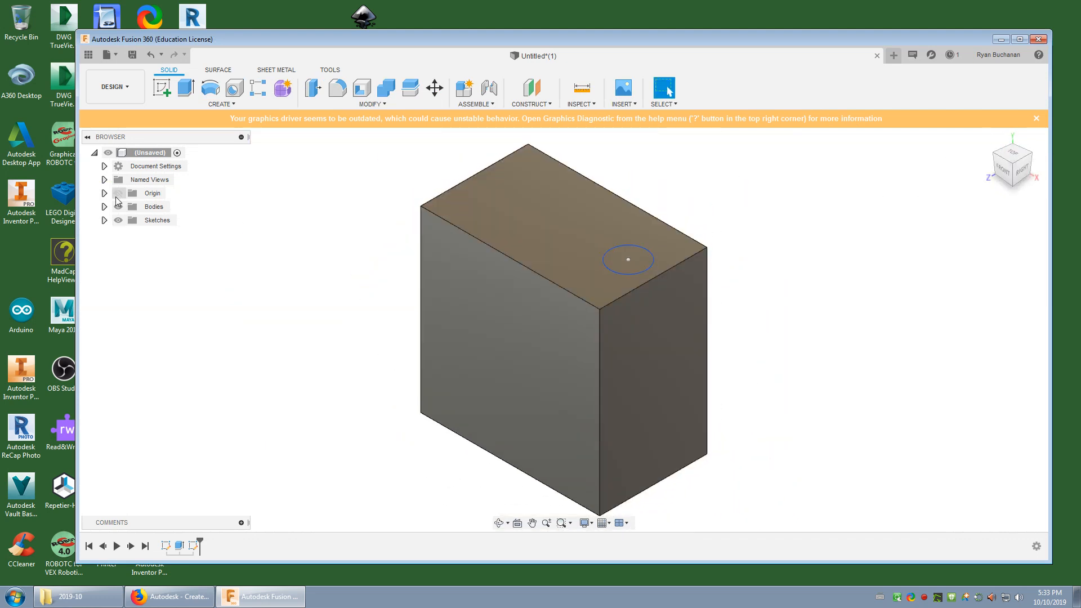
click(189, 92)
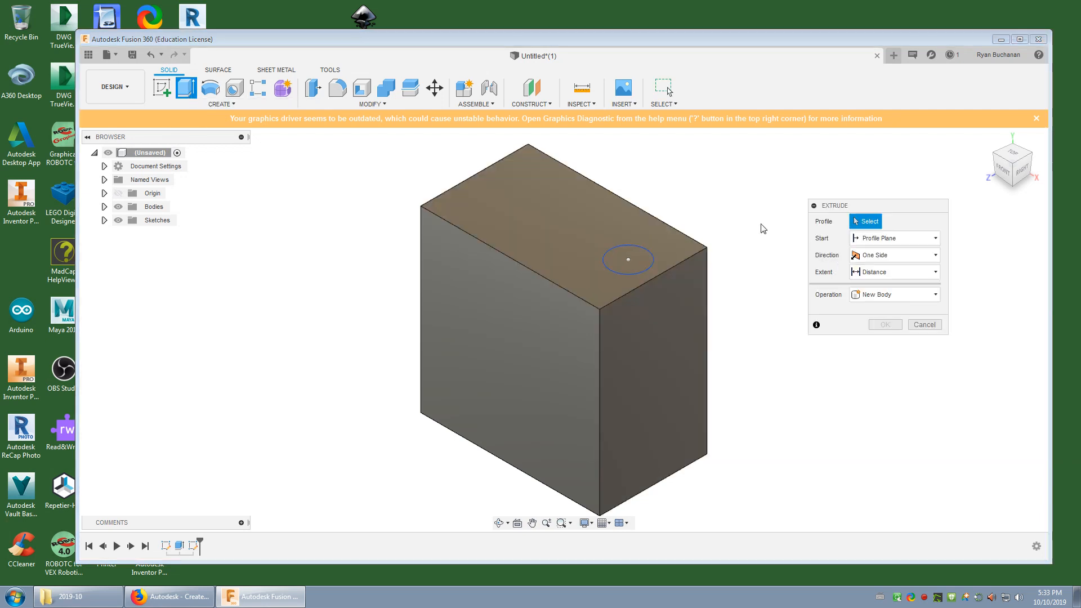
click(628, 256)
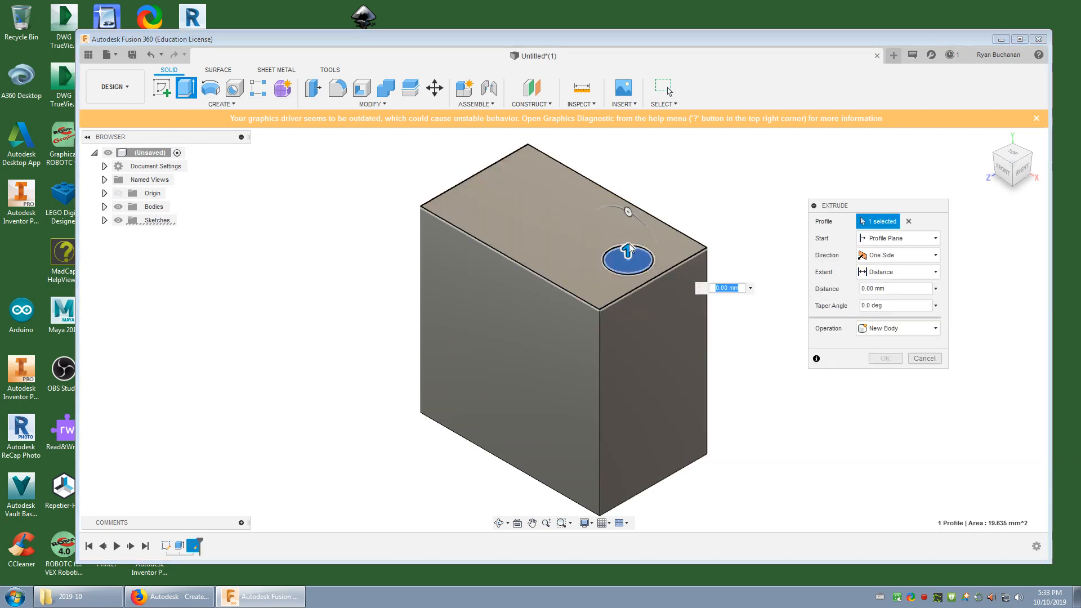
drag(628, 249, 633, 162)
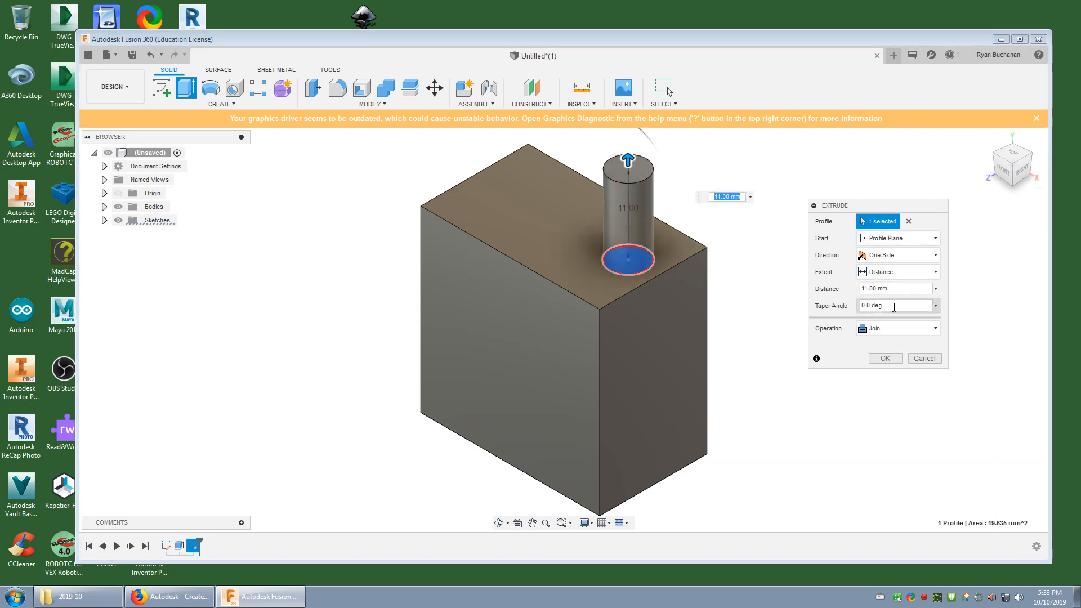
Try a 60-degree taper angle on the cylinder extrusion, remove the taper and complete the extrusion straight
double_click(870, 305)
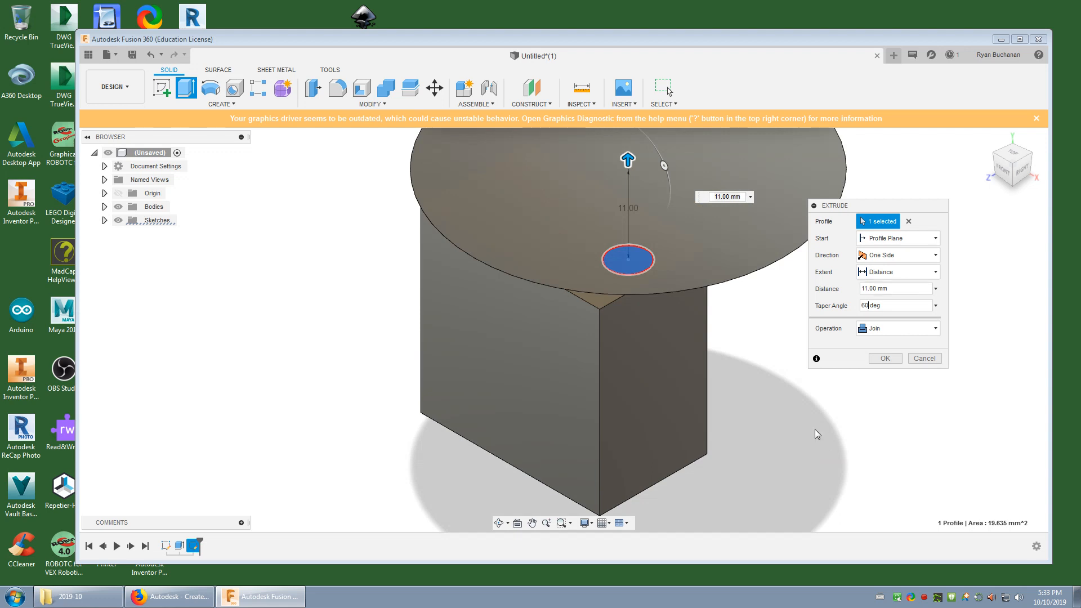
shift+middle_drag(772, 431, 781, 328)
drag(867, 305, 843, 305)
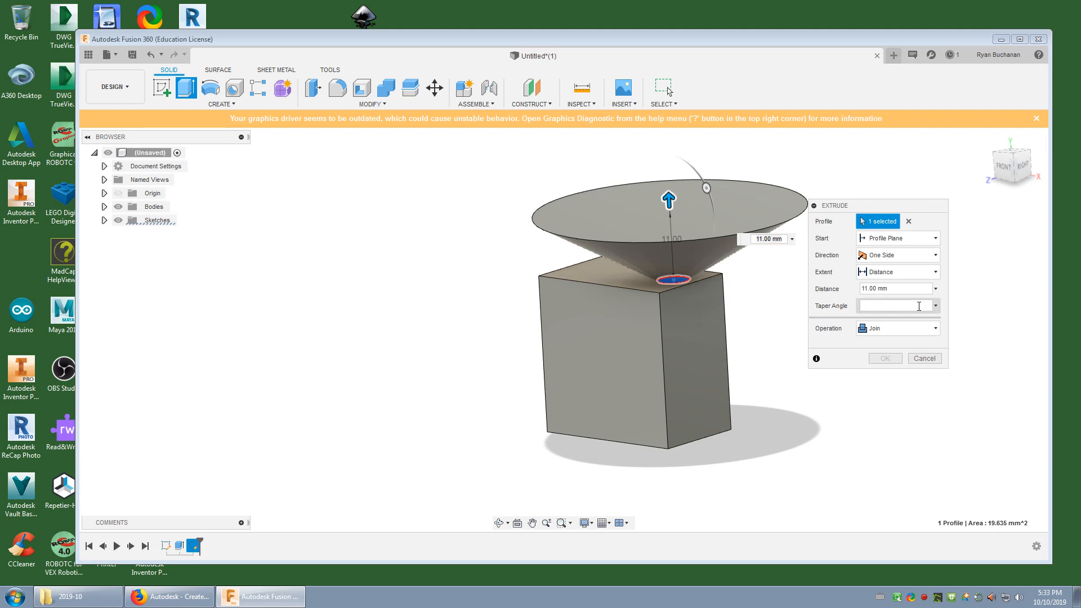
key(Return)
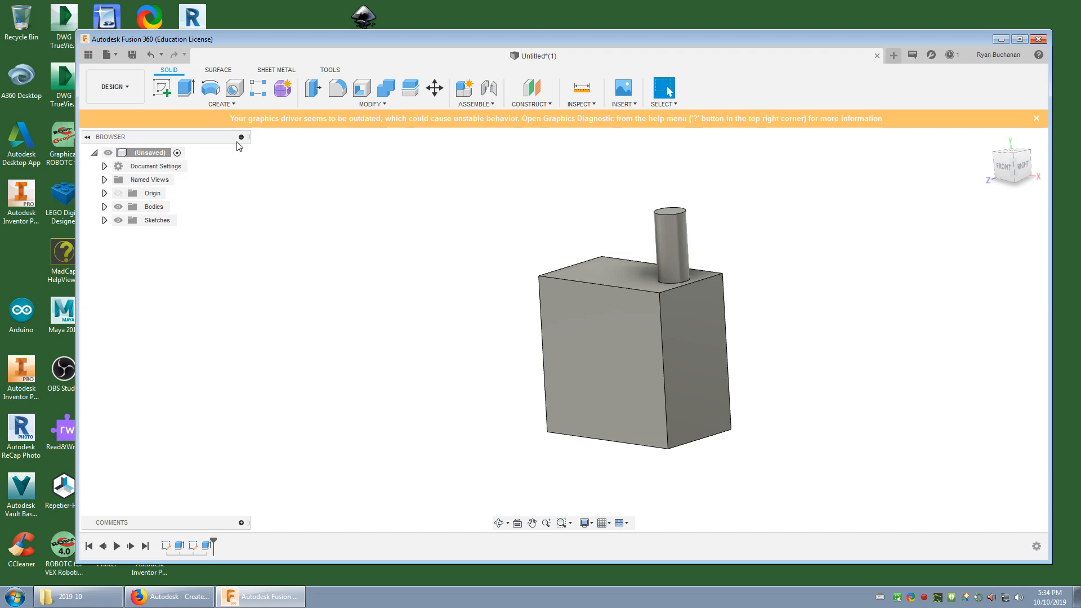
Expand the bodies and sketches lists and open Sketch2, the circle on the block's top face, for editing
click(104, 206)
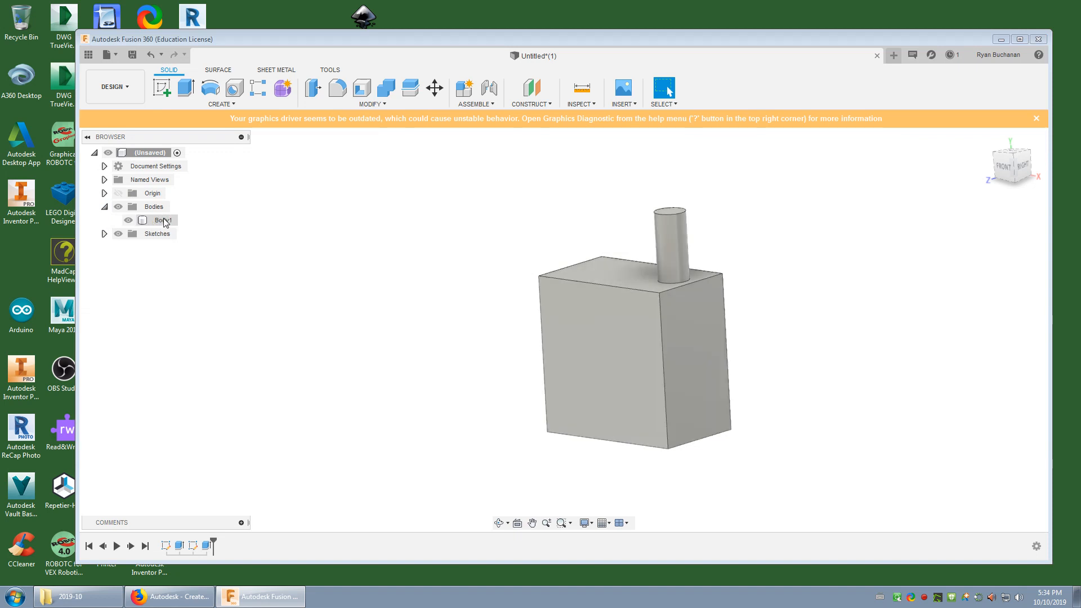
click(106, 234)
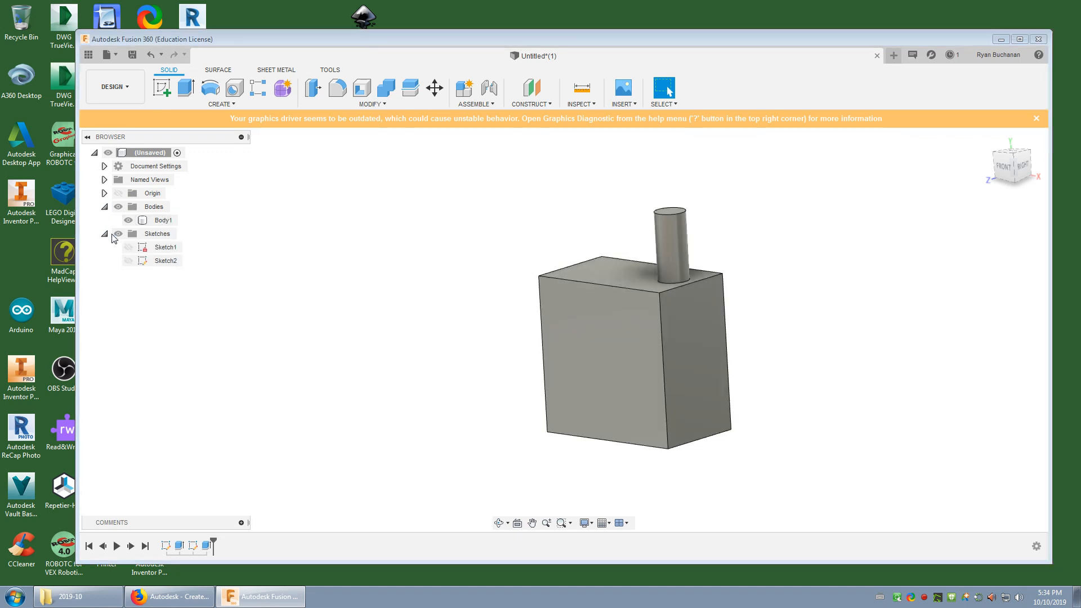
click(688, 239)
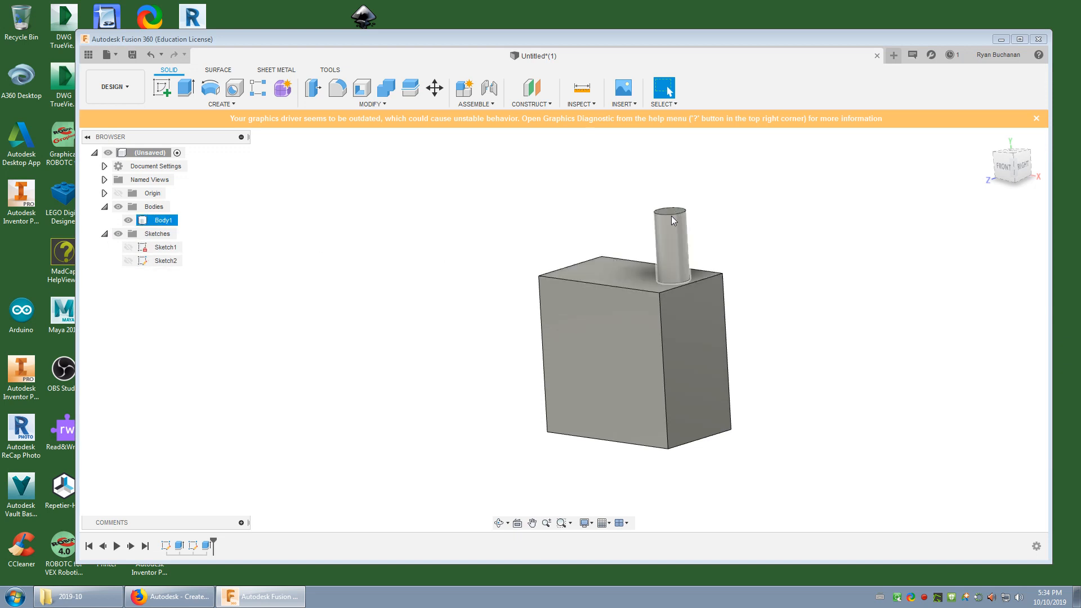
right_click(193, 546)
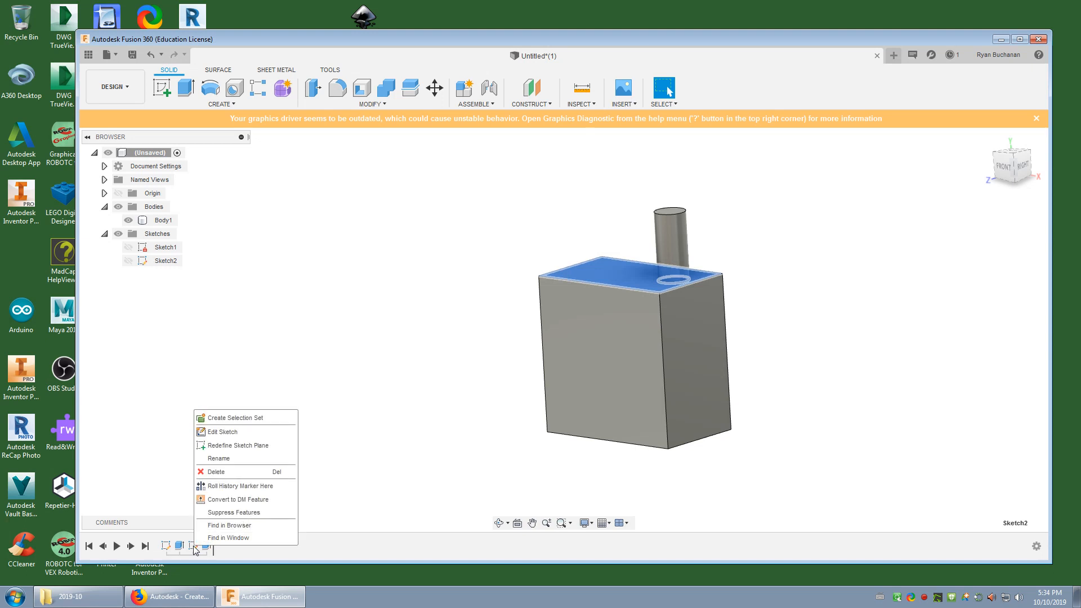
click(223, 433)
right_click(167, 264)
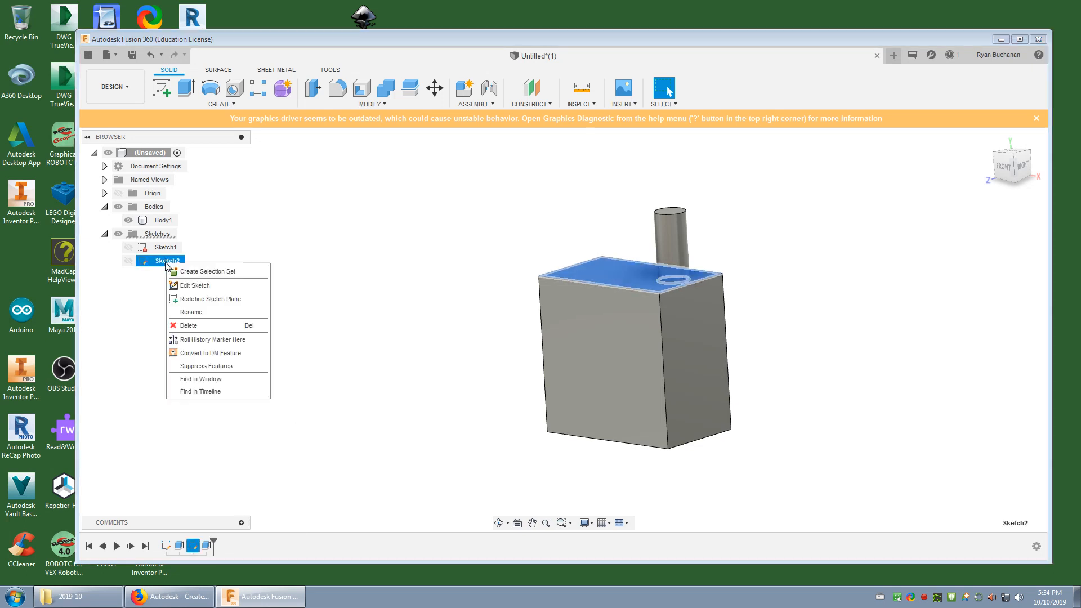
click(198, 286)
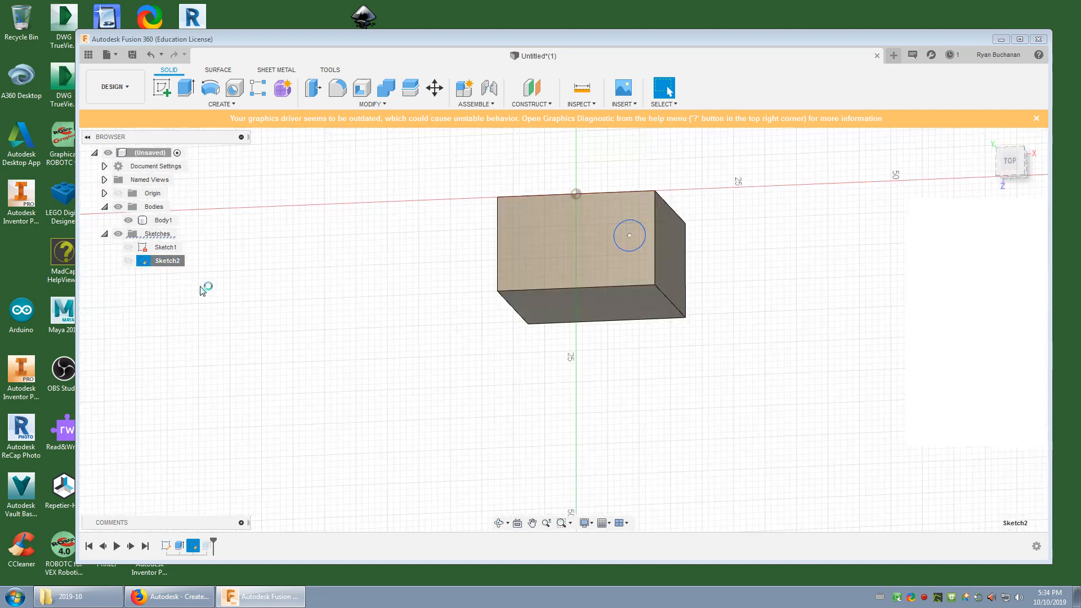
Dimension the circle's diameter to 6 mm and finish the sketch
click(654, 246)
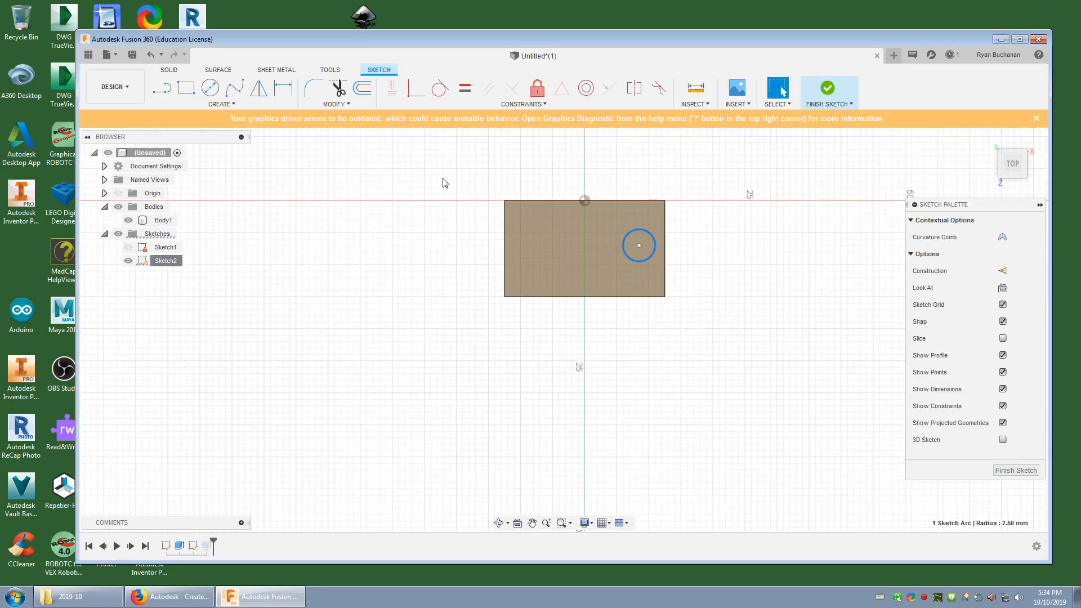
click(283, 87)
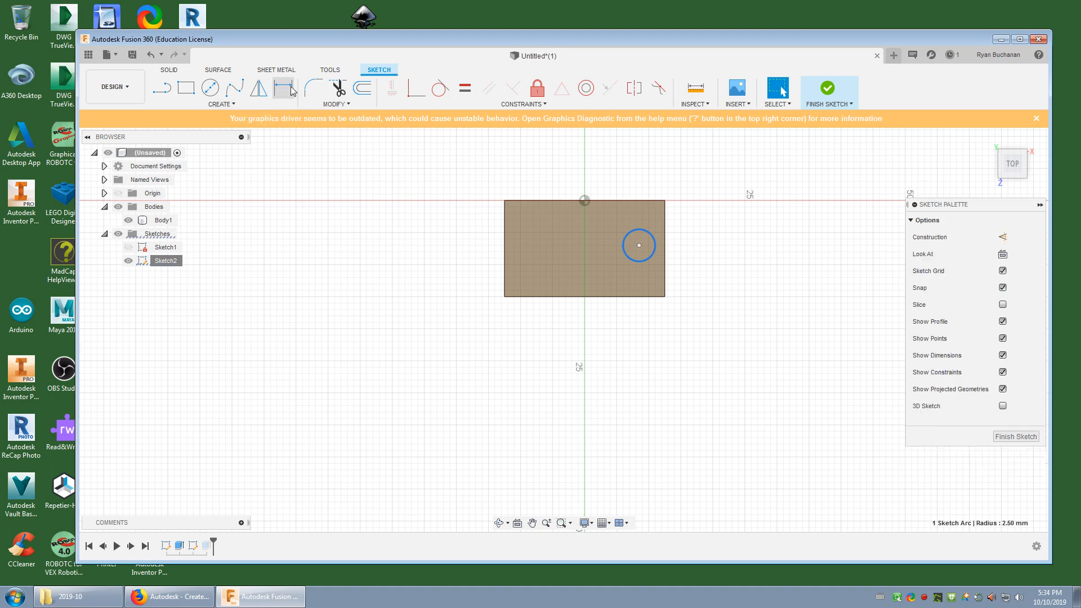
click(653, 252)
click(707, 228)
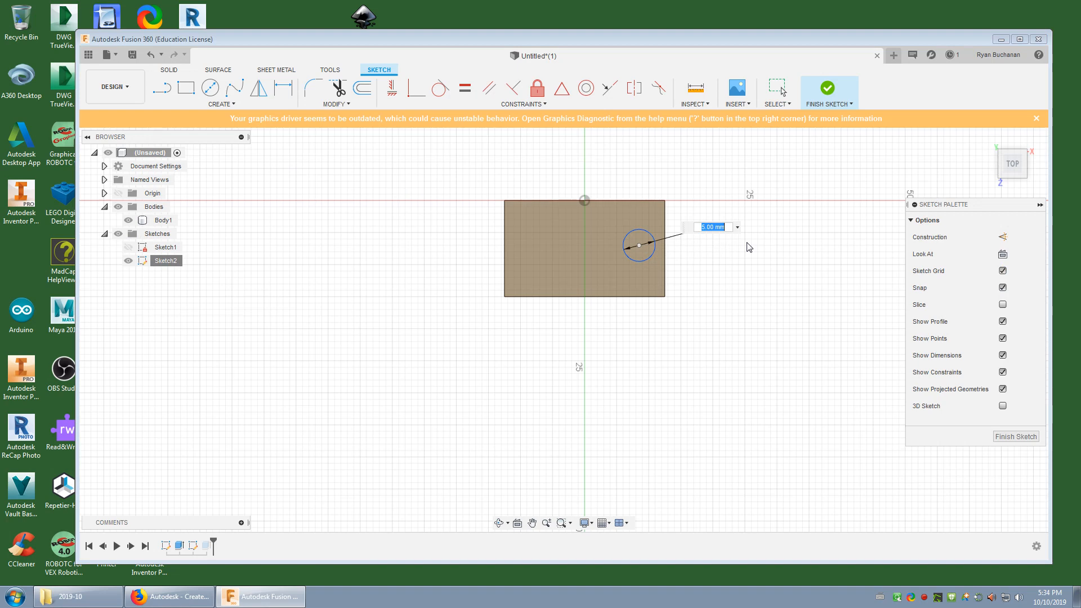
key(Return)
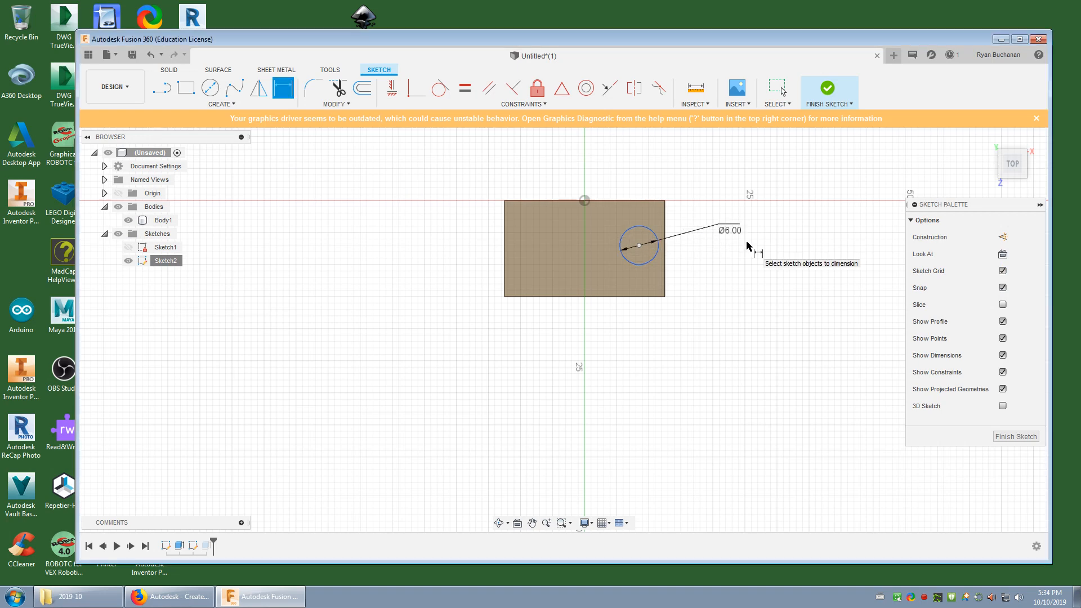
shift+middle_drag(680, 425, 664, 389)
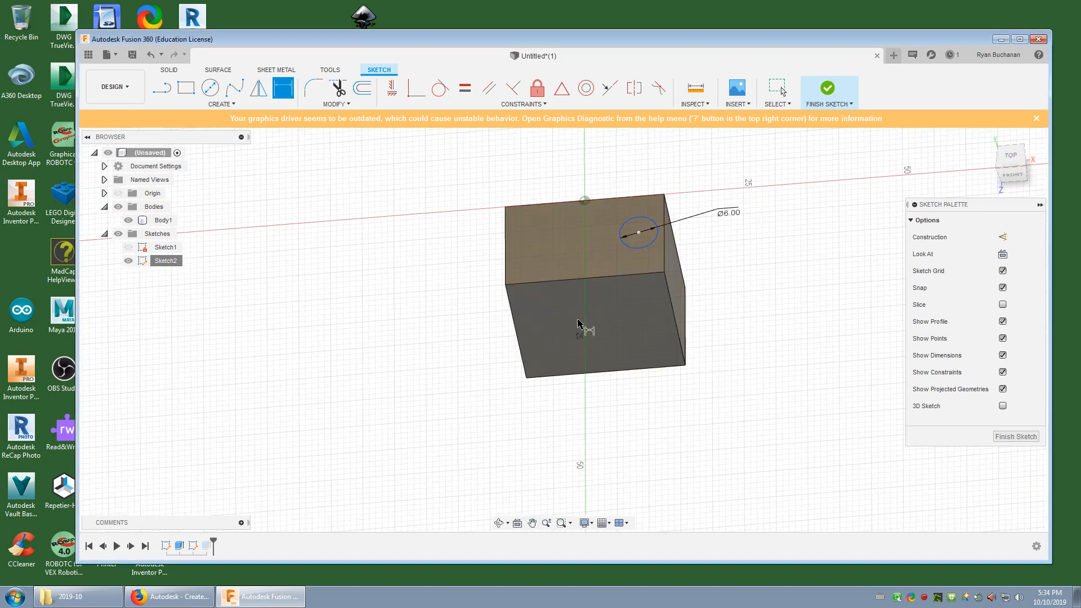
click(827, 90)
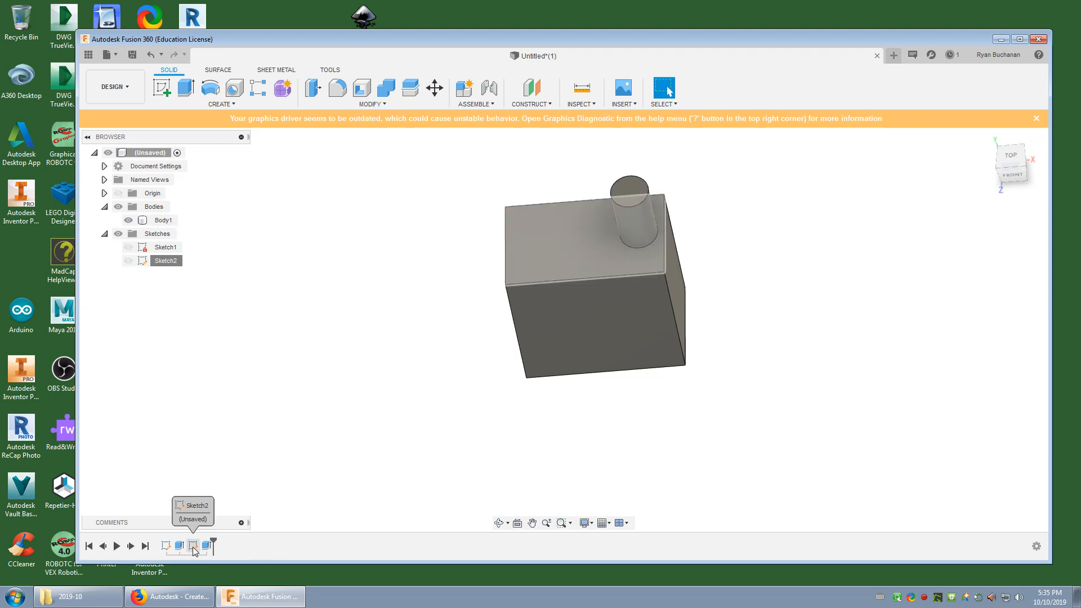
Edit the block's base sketch, set the rectangle's vertical dimension to 15 mm and finish the sketch
click(630, 220)
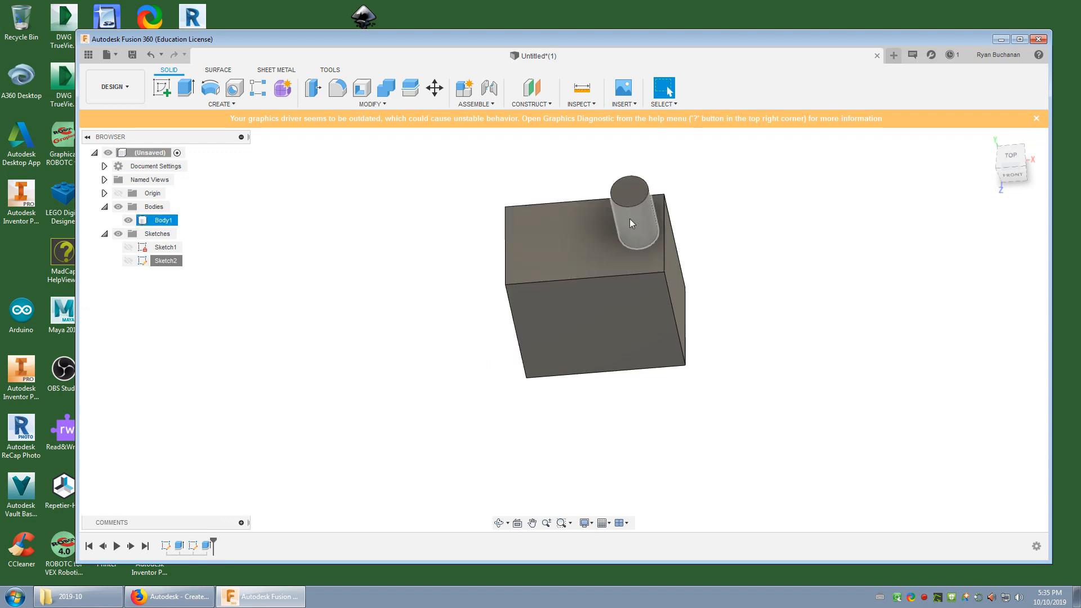
right_click(166, 546)
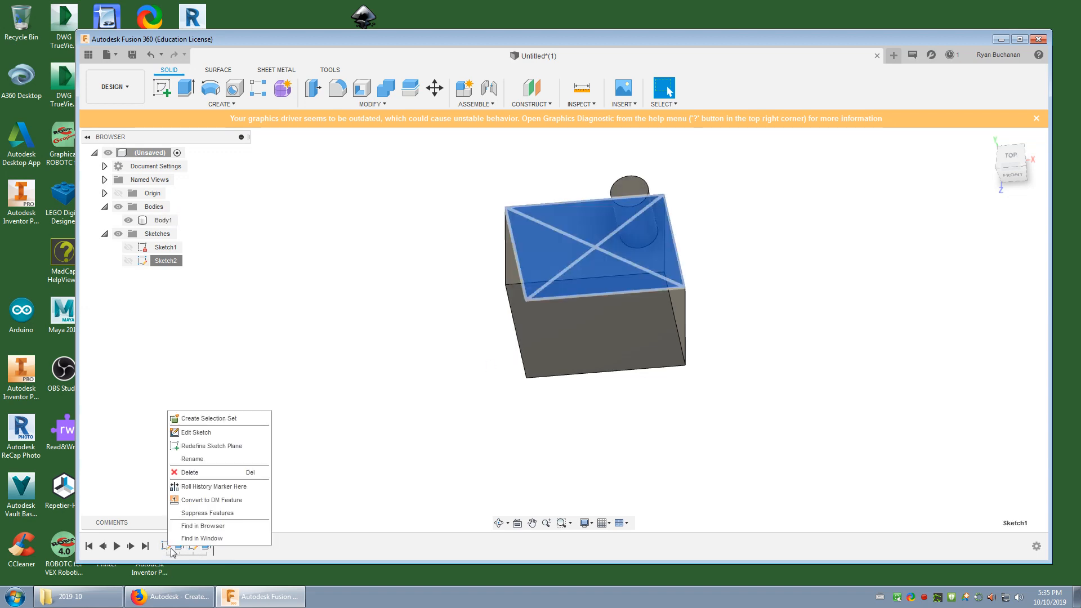
click(196, 433)
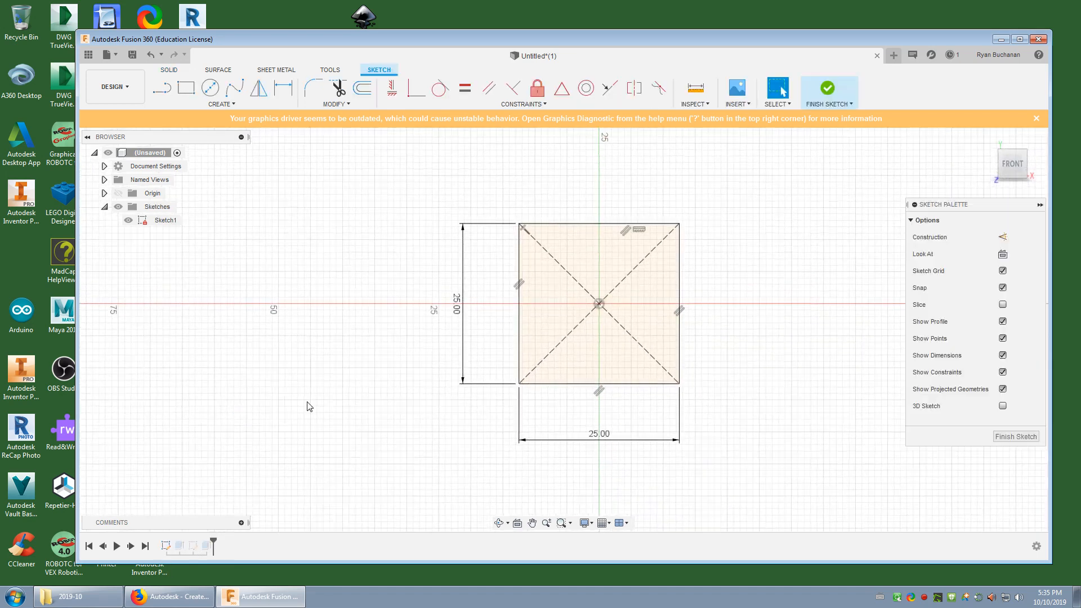
double_click(457, 304)
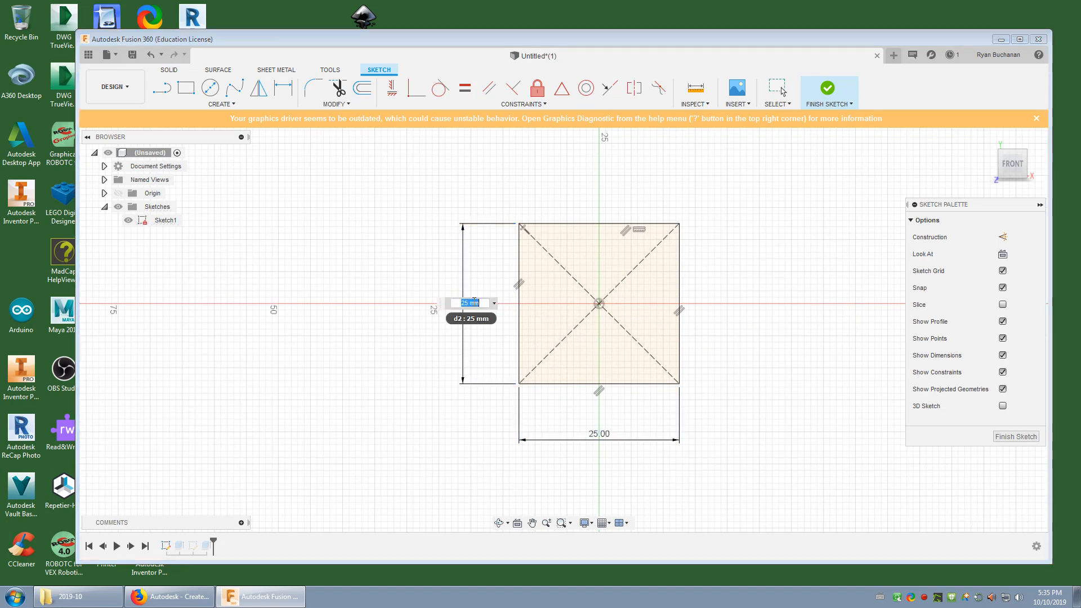
text(15)
key(Return)
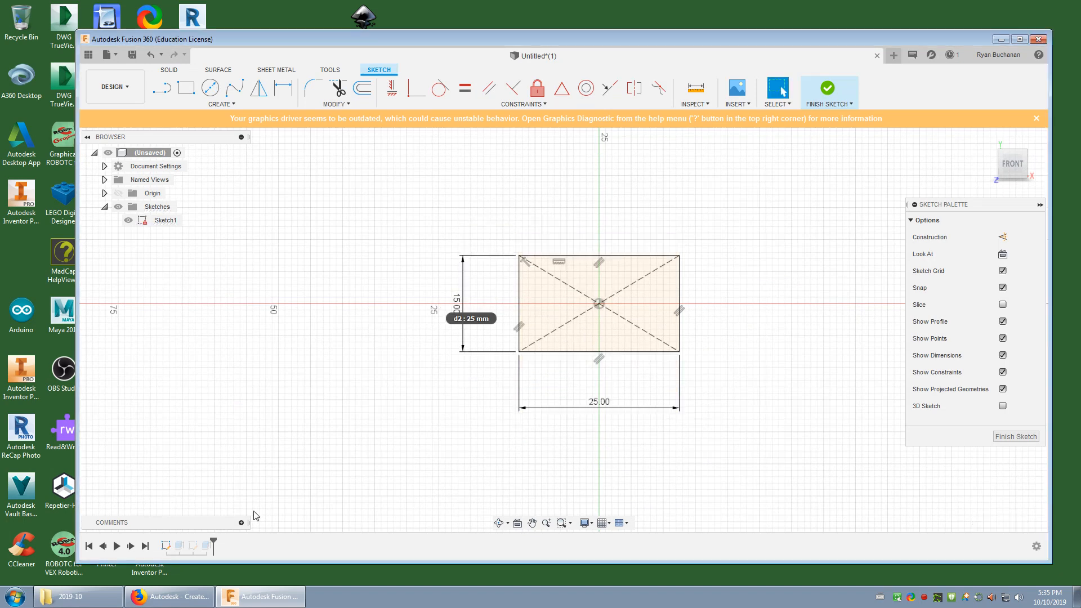
click(828, 89)
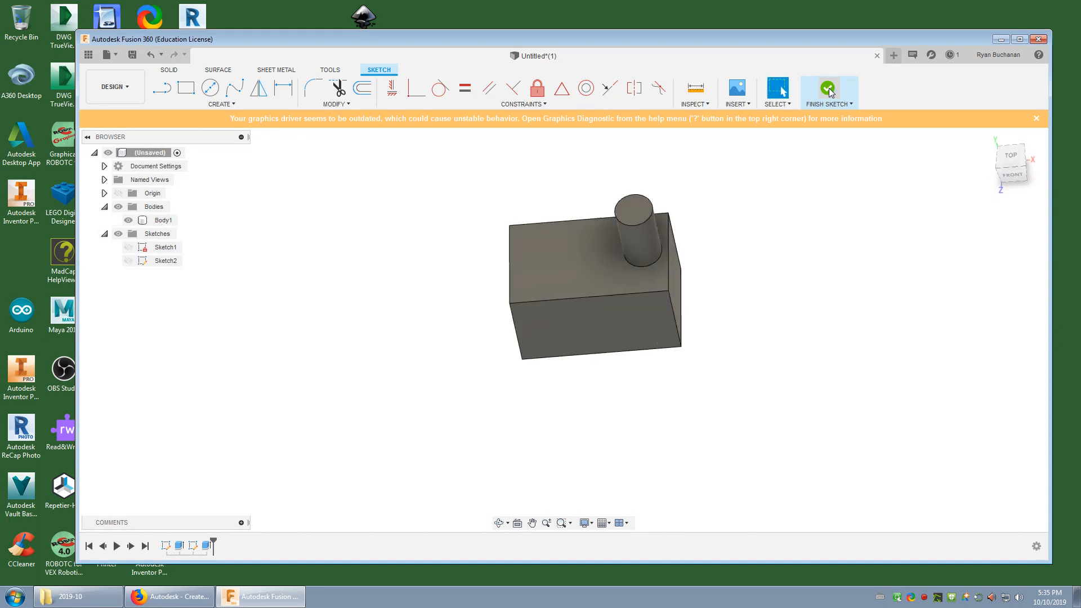
Undo the last change to the block's vertical dimension and finish the sketch
mouse_move(705, 407)
shift+middle_down()
mouse_move(707, 364)
mouse_move(647, 349)
mouse_move(657, 363)
shift+middle_up()
key(ctrl+z)
key(ctrl+z)
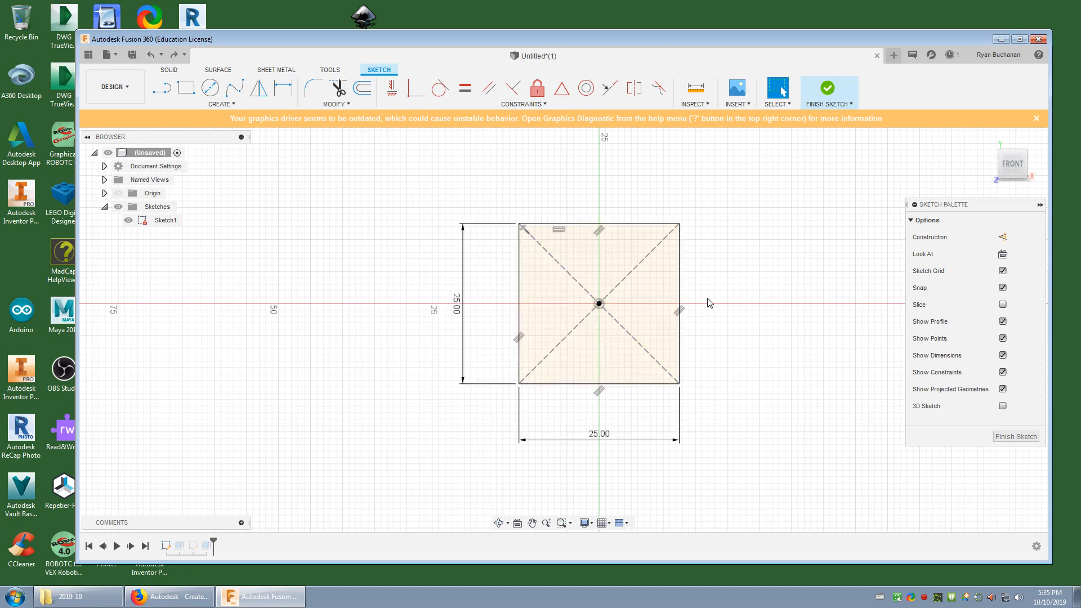
click(842, 107)
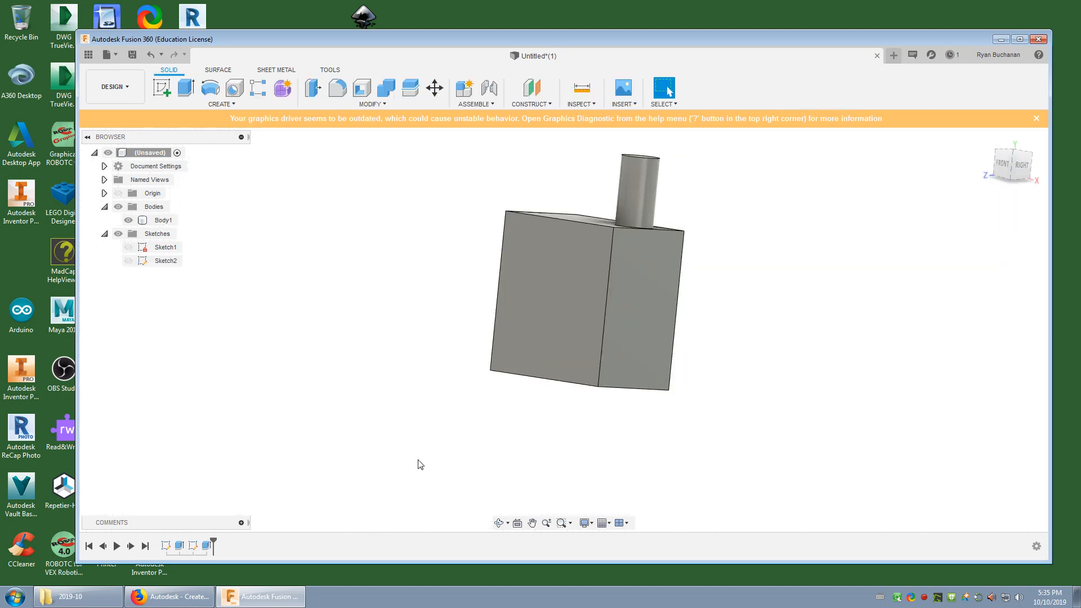
Open the cylinder's extrusion for editing, examine its profile and settings, and close it
right_click(207, 549)
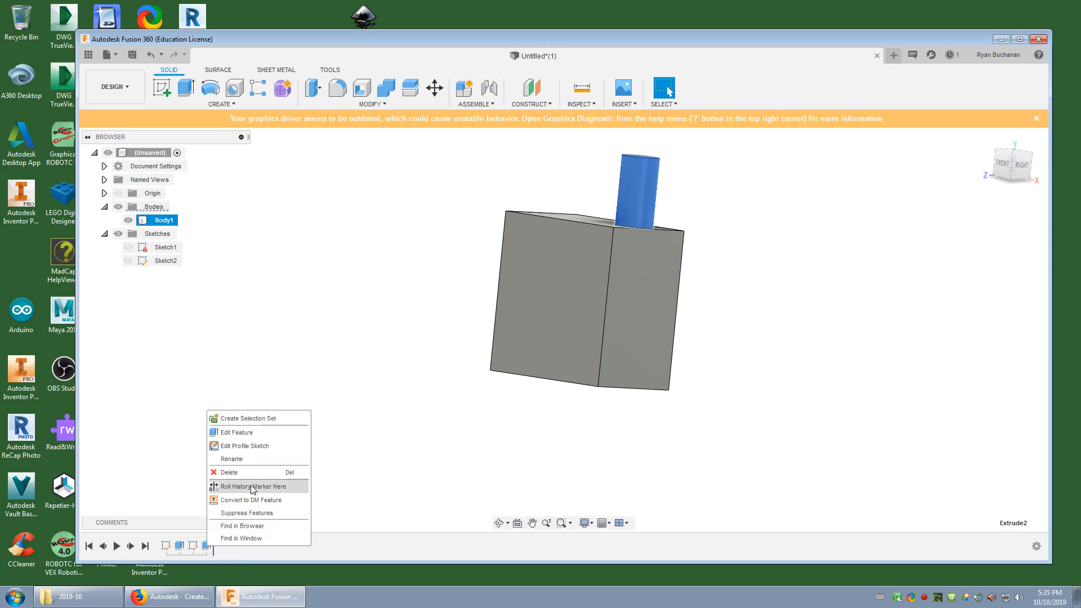
click(239, 432)
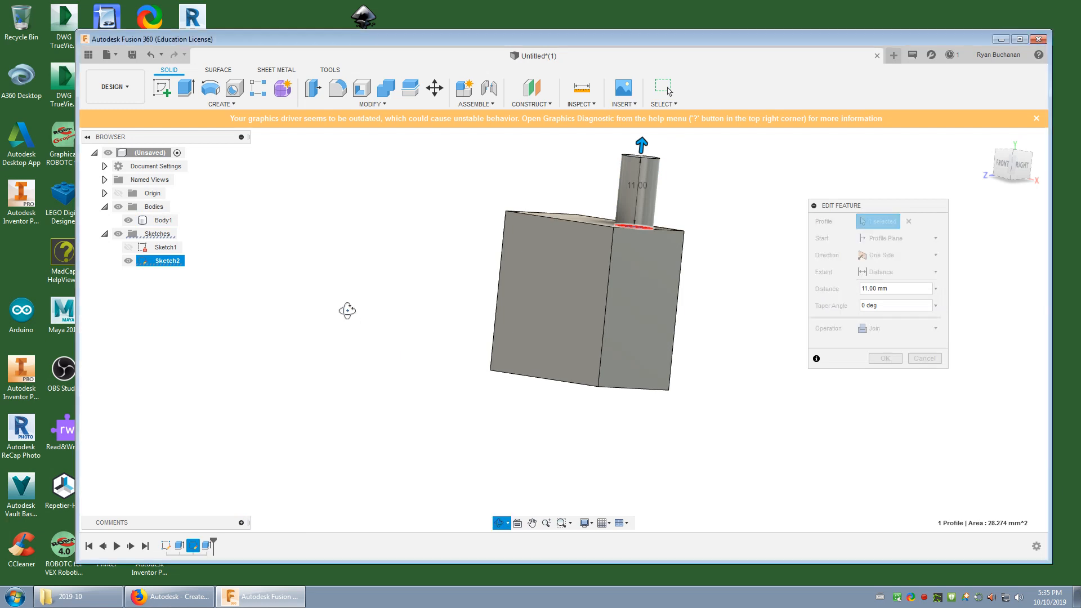
shift+middle_drag(345, 309, 372, 337)
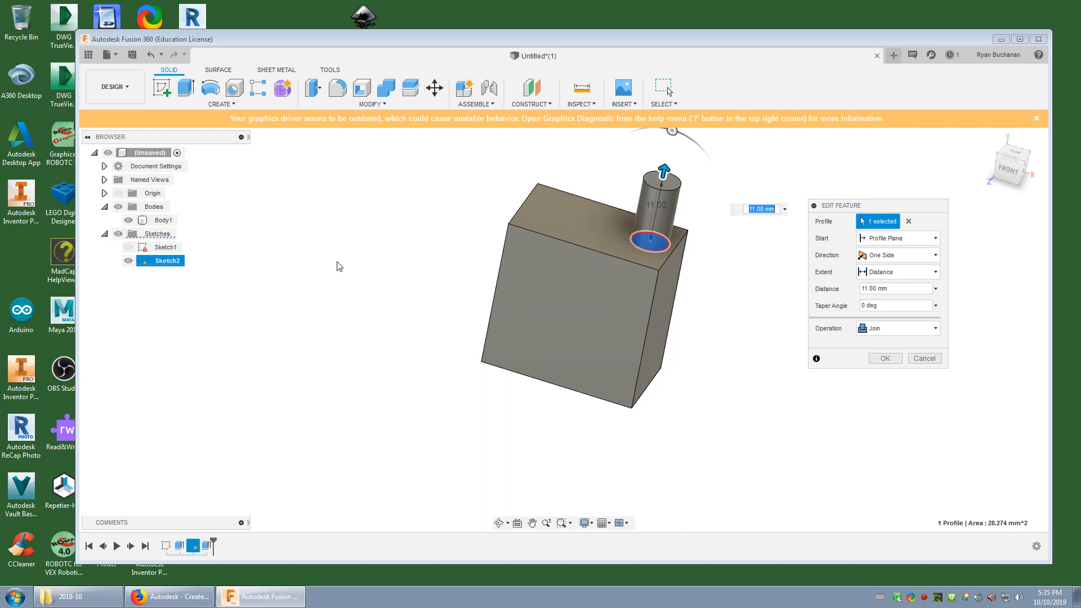
middle_drag(369, 217, 355, 219)
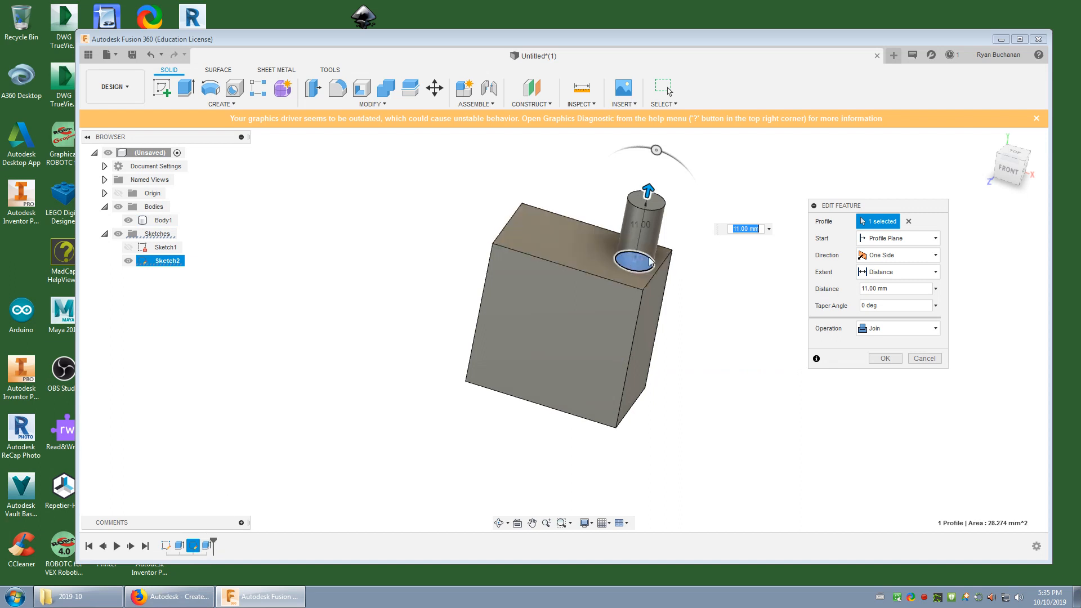
click(885, 359)
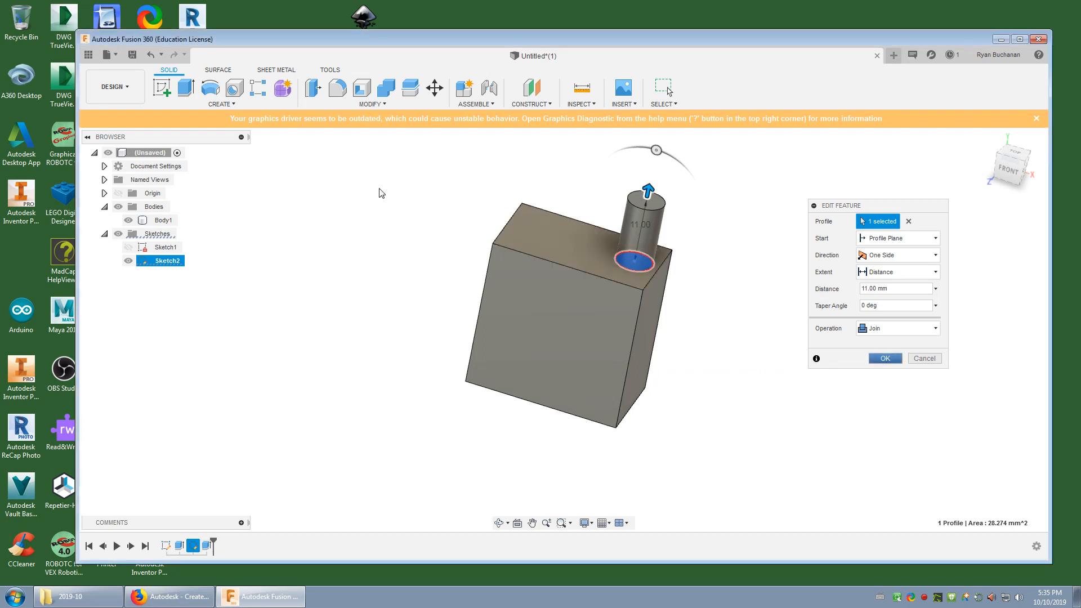
Try a 5 mm fillet on the cylinder's top circular edge, and complete the fillet with a smaller radius
click(338, 89)
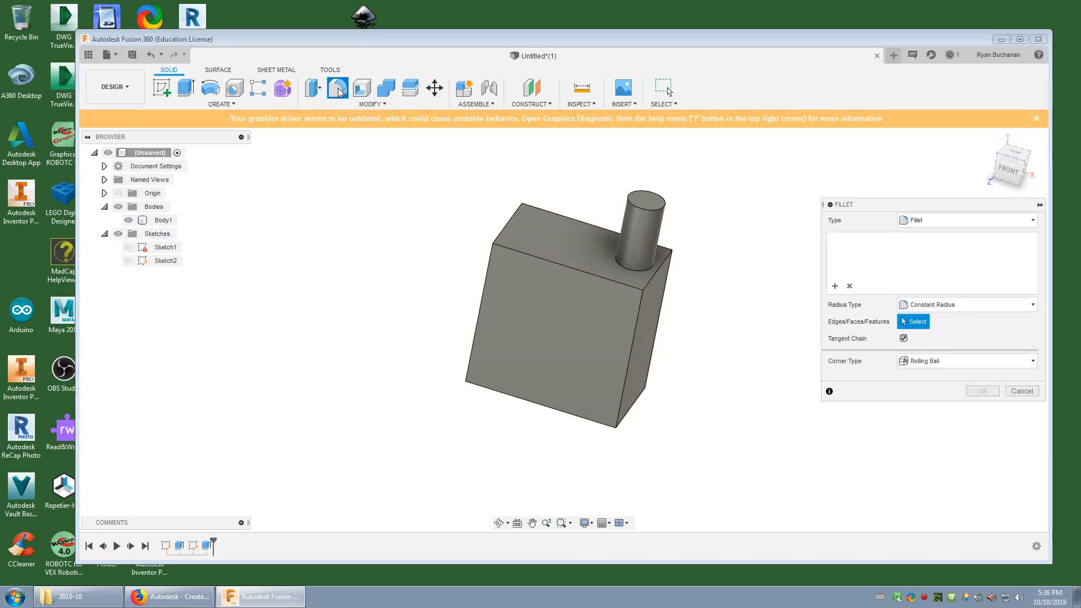
click(652, 206)
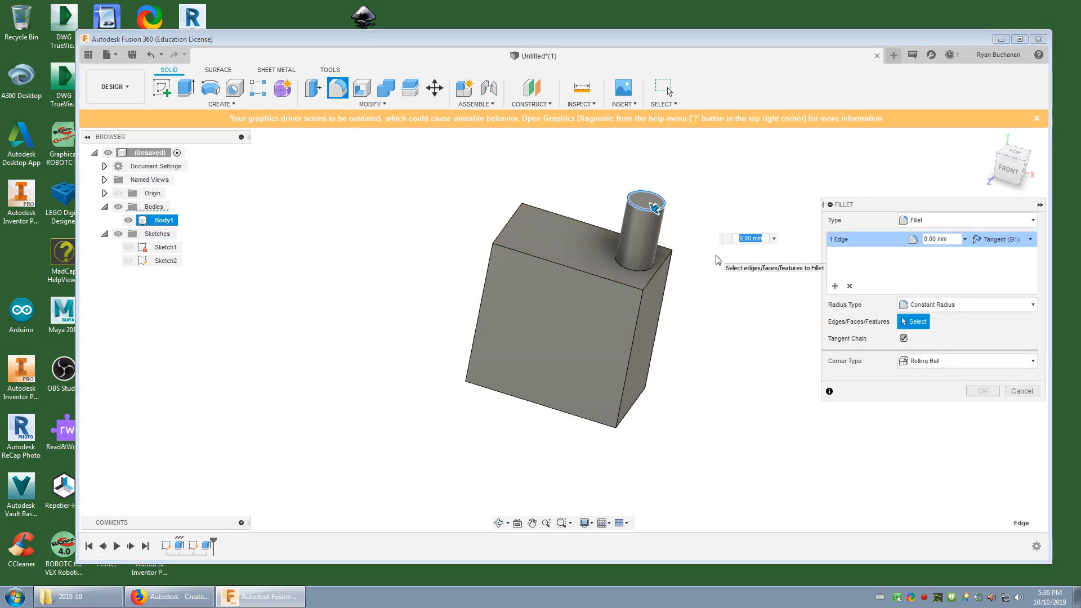
text(5)
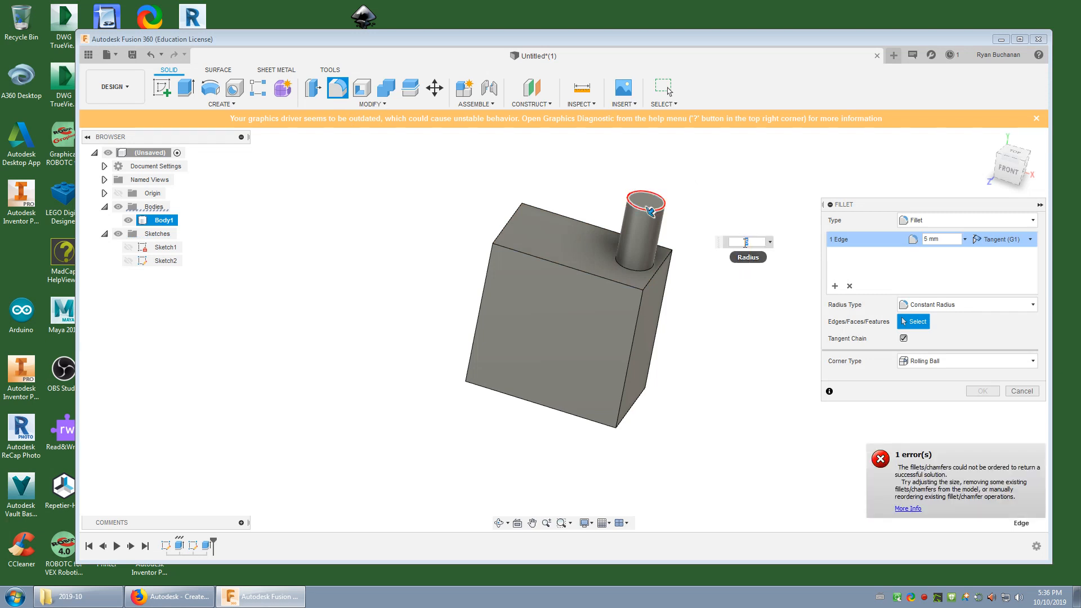
click(727, 243)
key(Return)
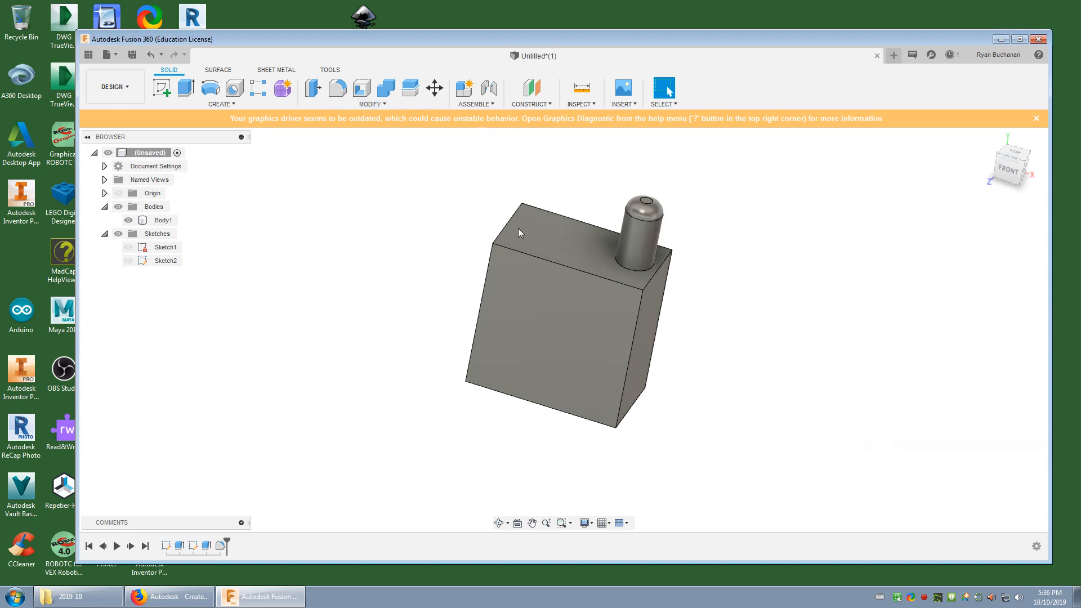
Fillet the front edge of the block's top face with a constant radius
click(338, 89)
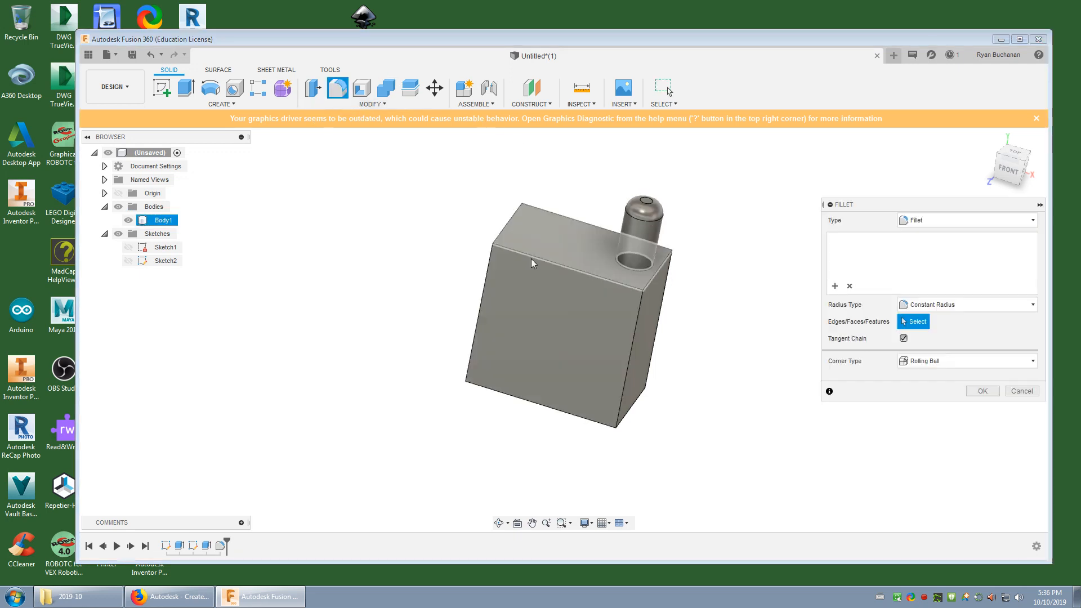
click(545, 261)
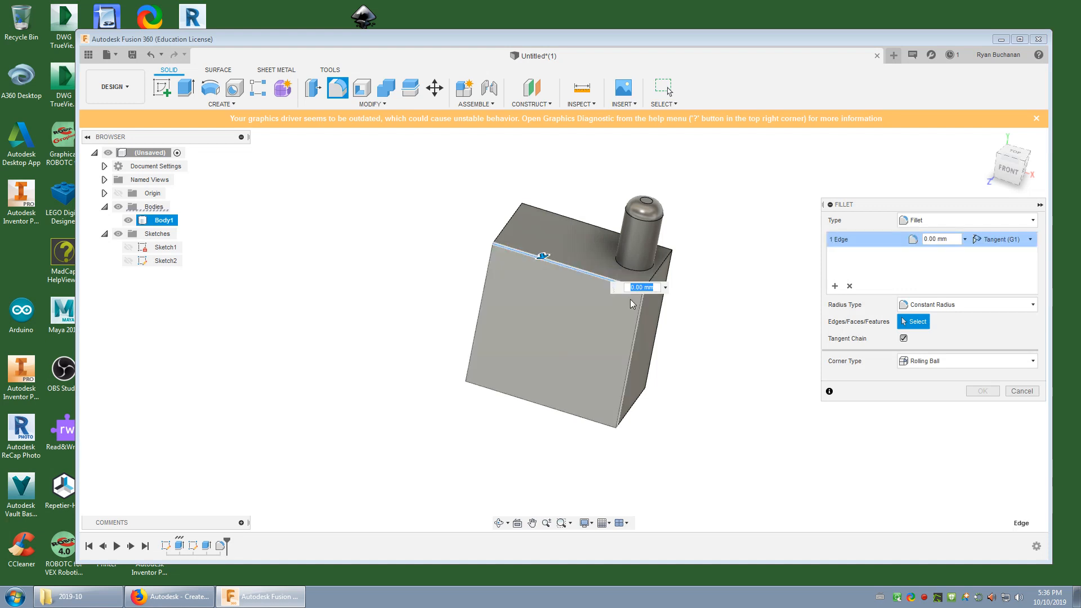
text(5)
key(Return)
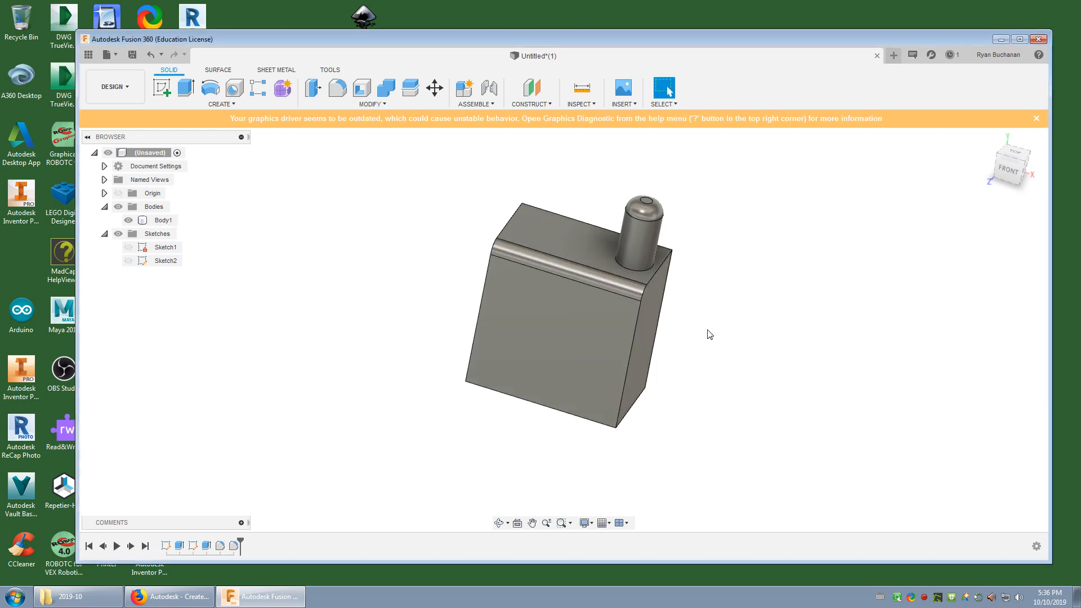
mouse_move(709, 334)
shift+middle_down()
mouse_move(622, 309)
mouse_move(700, 321)
shift+middle_up()
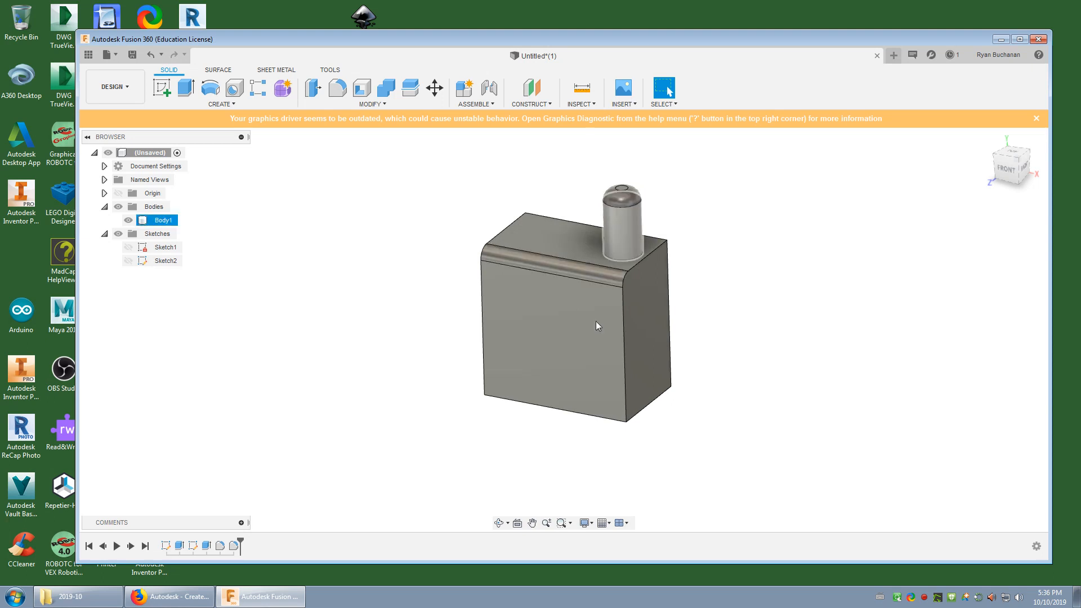
Open the cylinder's extrusion for editing and set its direction to Symmetric, keeping the extent as Distance
right_click(207, 547)
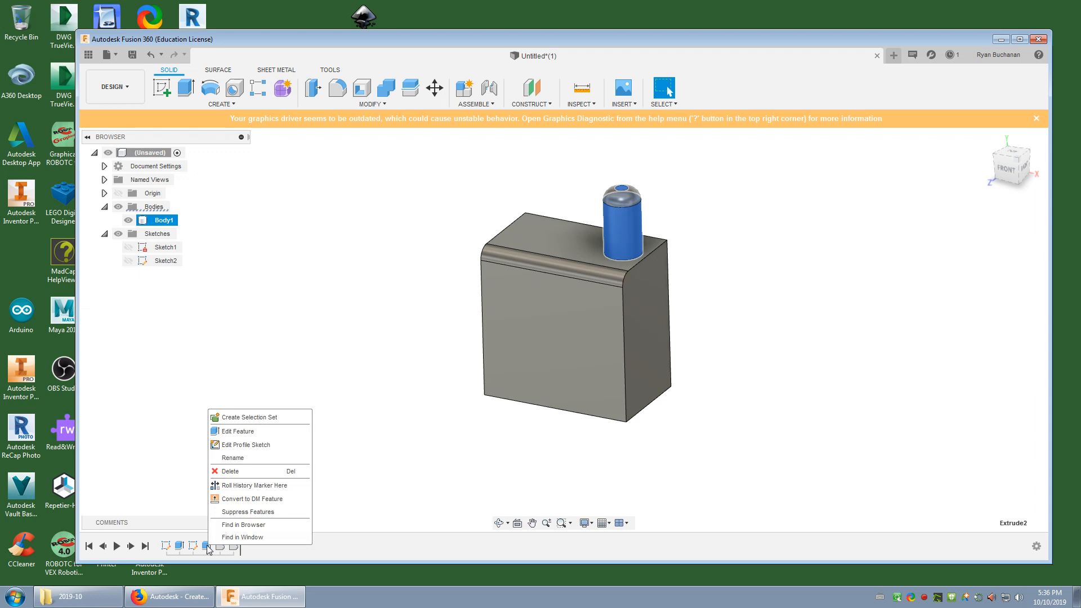
click(249, 431)
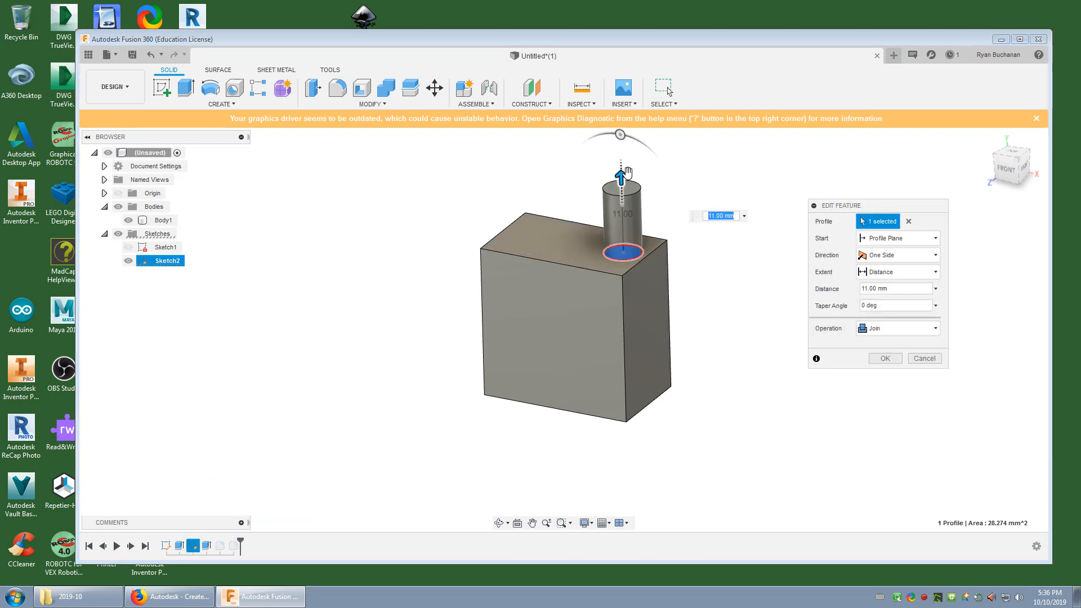
middle_drag(701, 359, 612, 376)
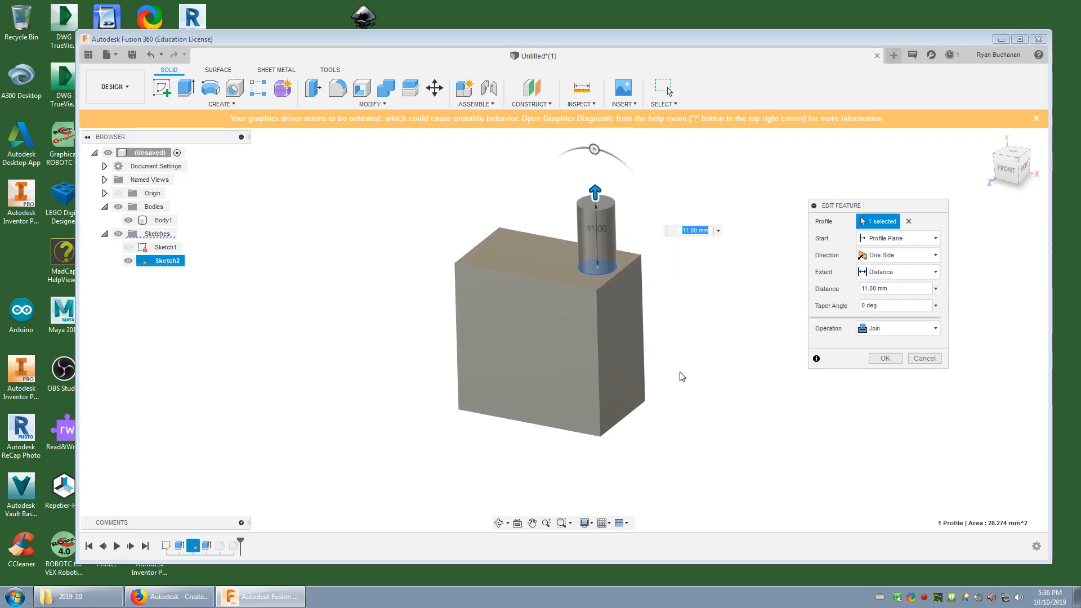
click(937, 257)
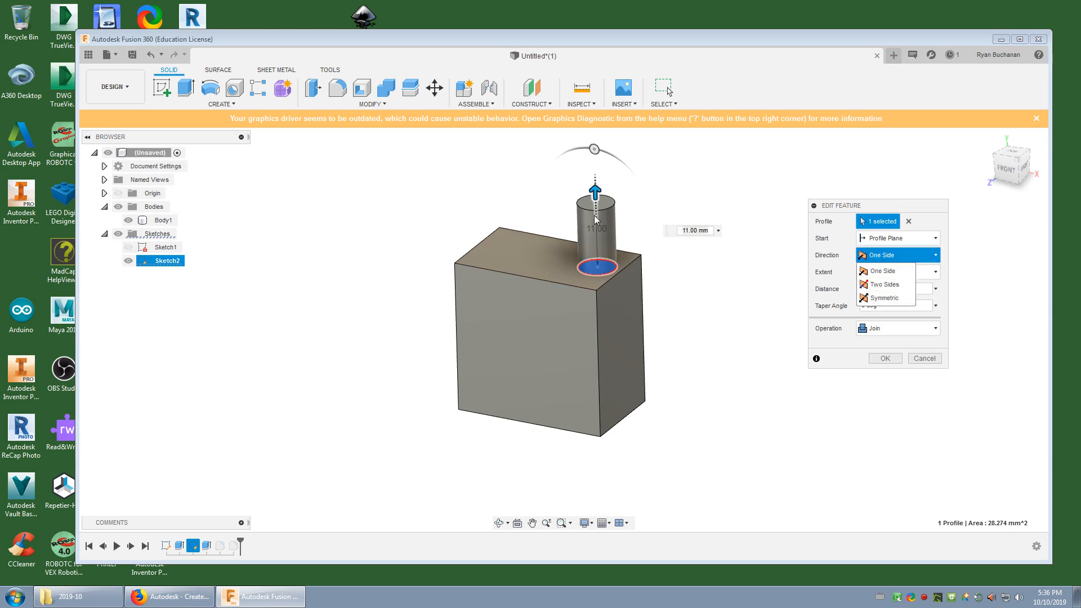
click(884, 299)
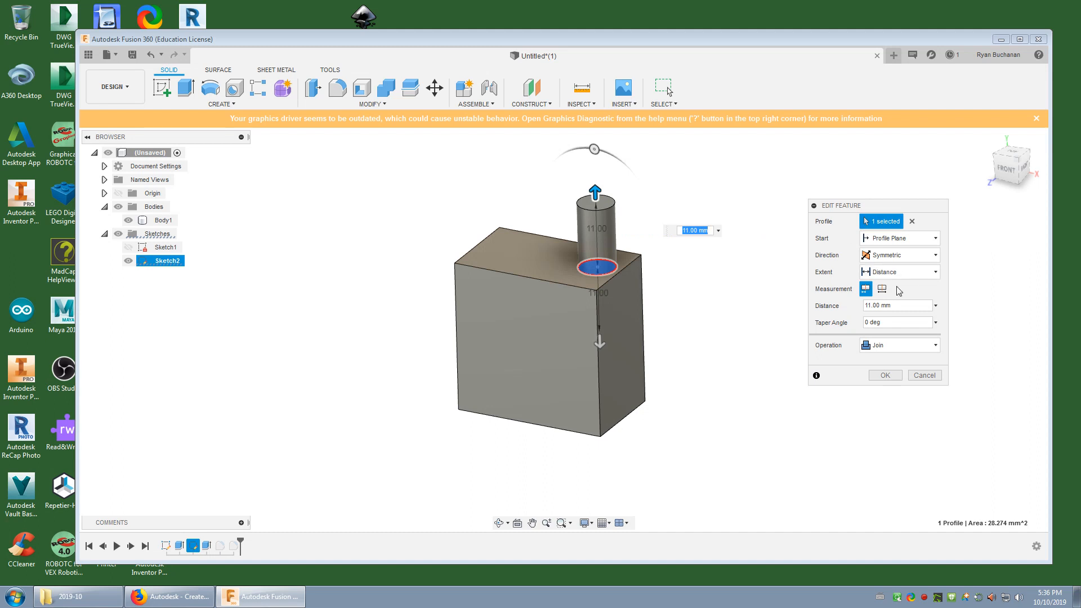
click(933, 274)
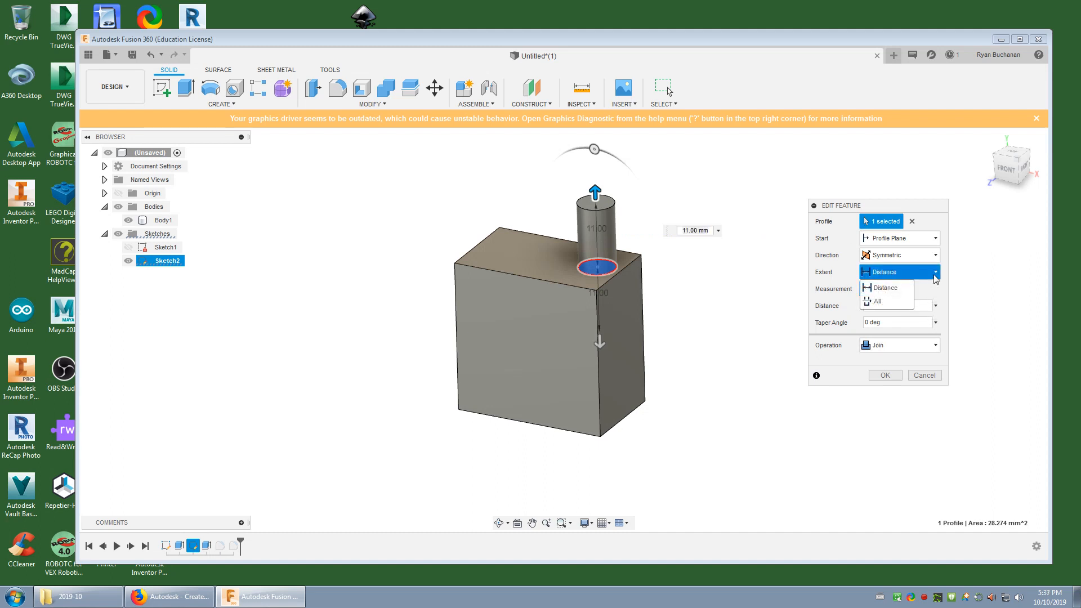
click(908, 273)
click(924, 275)
click(923, 289)
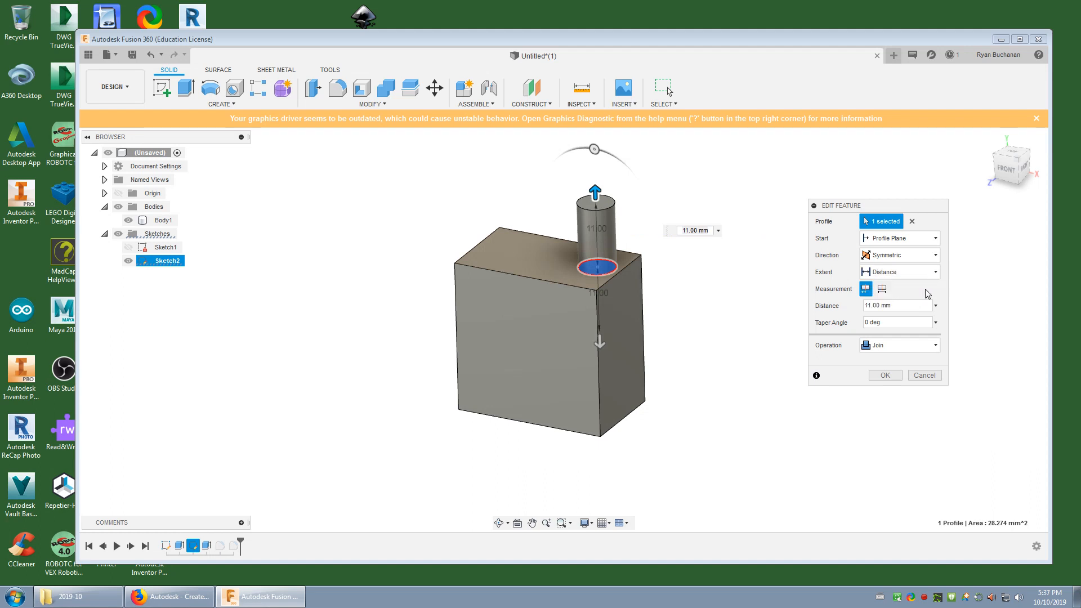
Change the symmetric 11 mm extrusion's operation to Cut and confirm the edit
click(935, 345)
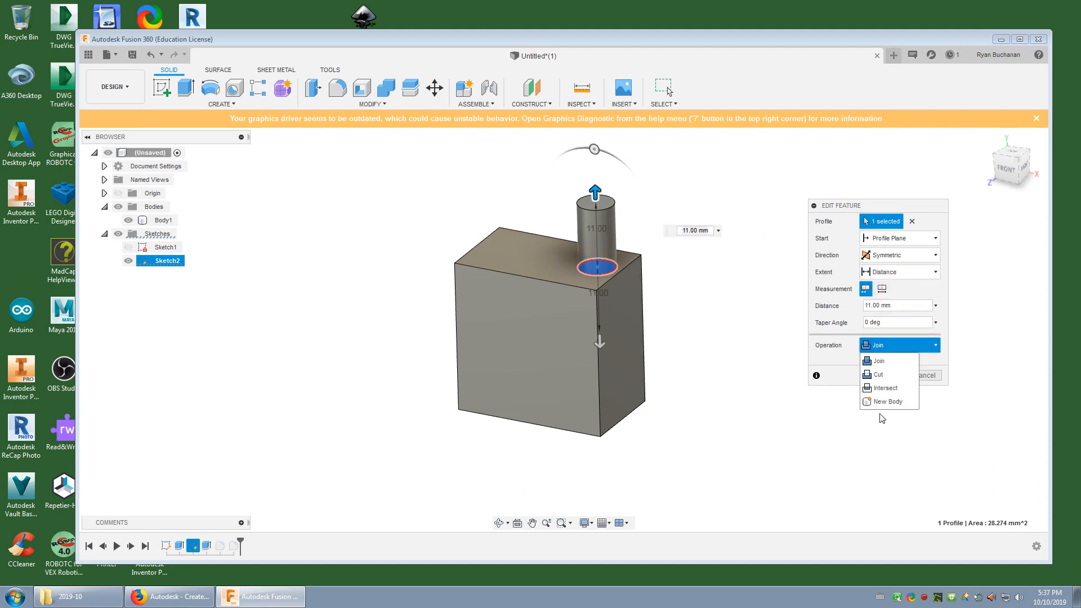
click(878, 374)
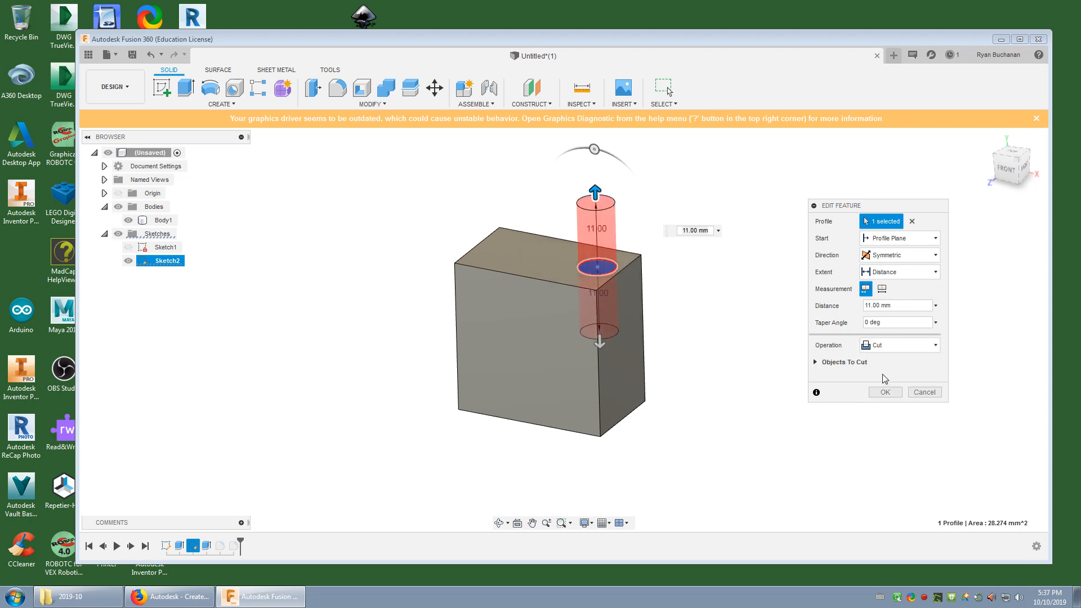
click(887, 394)
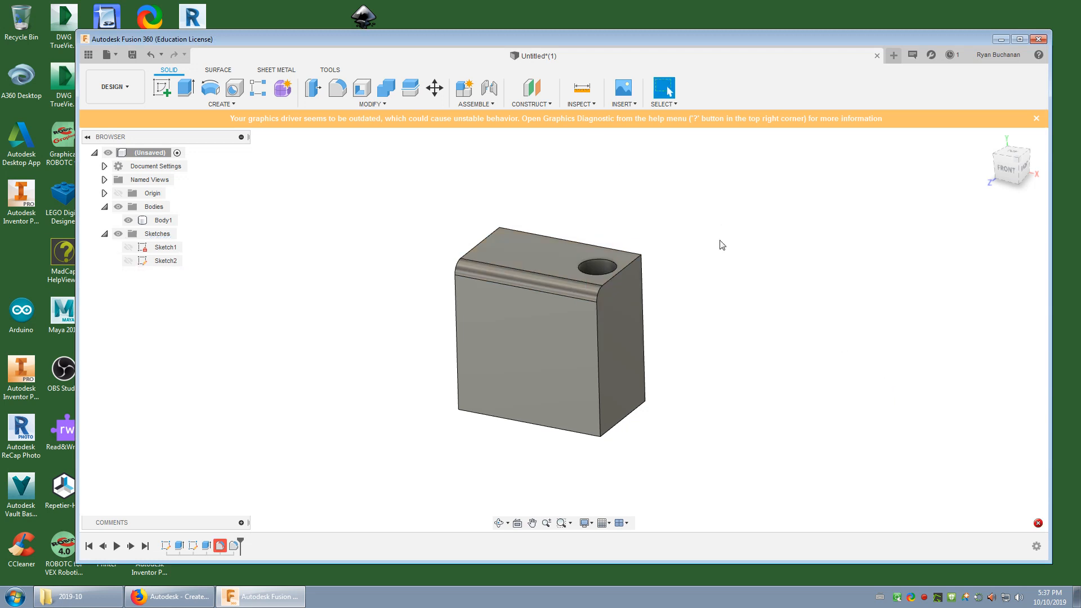
Delete the fillet feature that belonged to the removed cylinder's top edge
shift+middle_drag(698, 243, 695, 292)
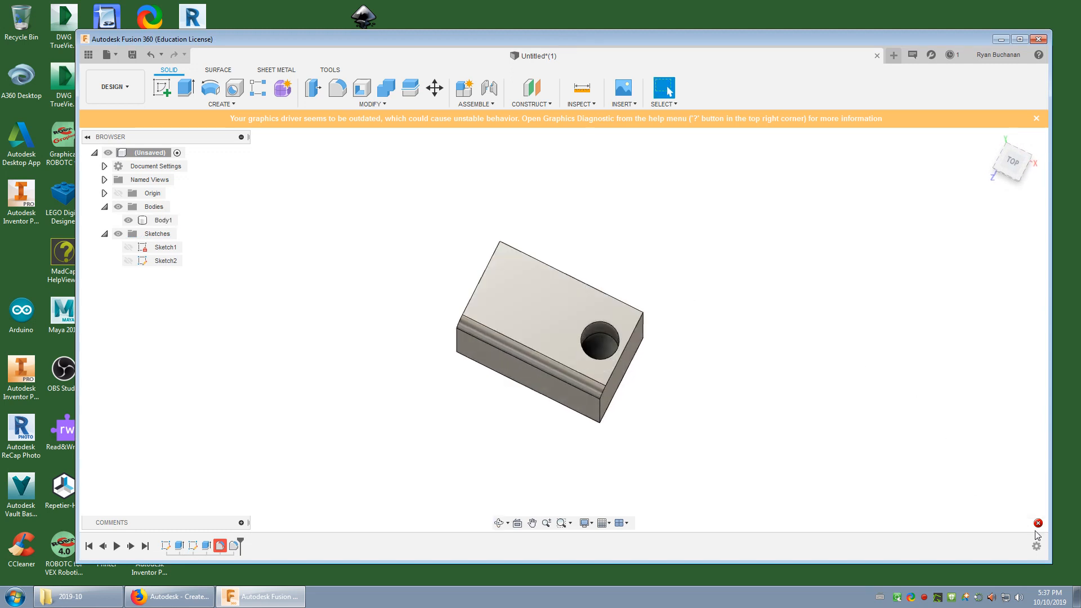
mouse_move(1039, 525)
shift+middle_drag(670, 407, 606, 293)
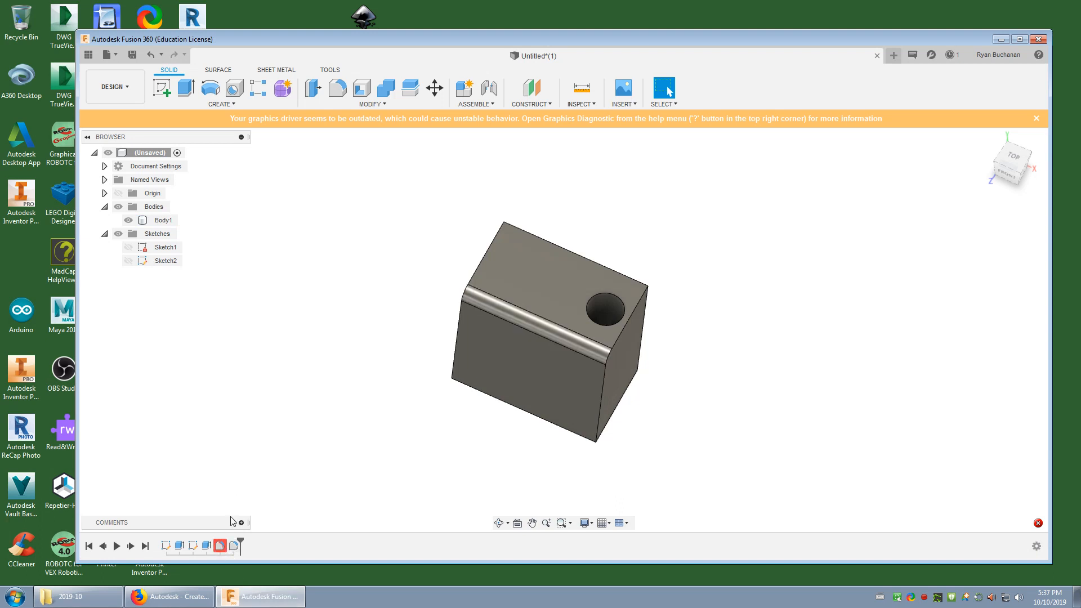
right_click(220, 546)
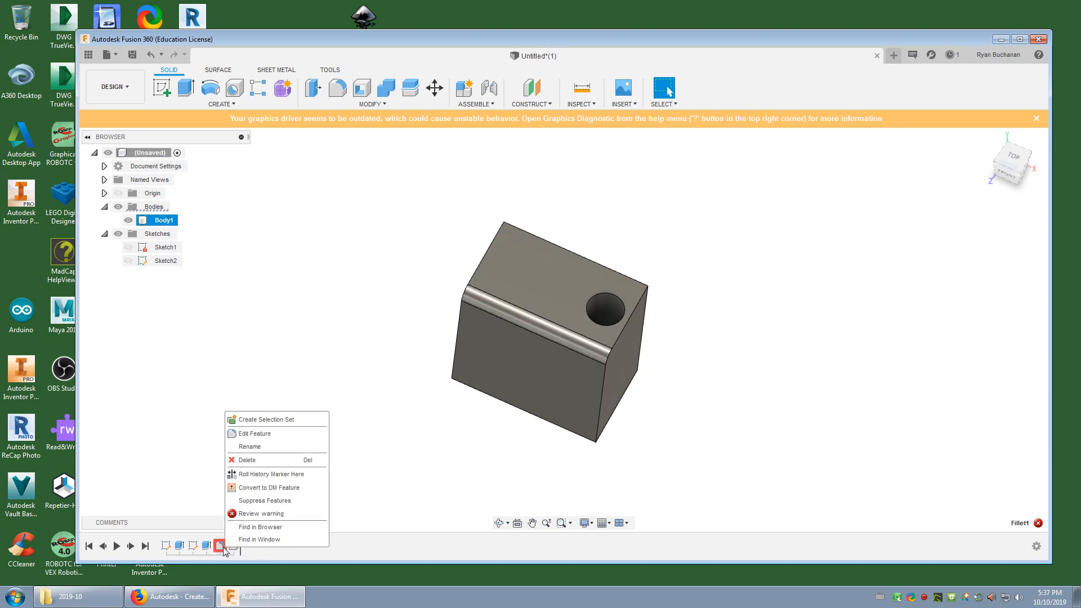
click(255, 460)
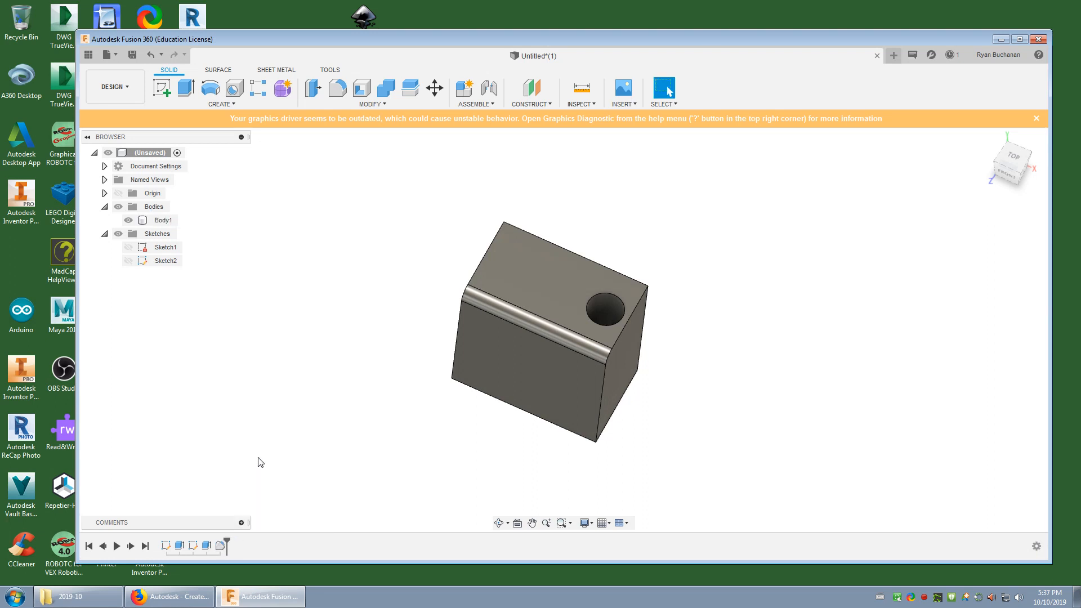
Sketch a small center-diameter circle on the block's top face, near the end opposite the hole, and finish the sketch
shift+middle_drag(441, 389, 749, 422)
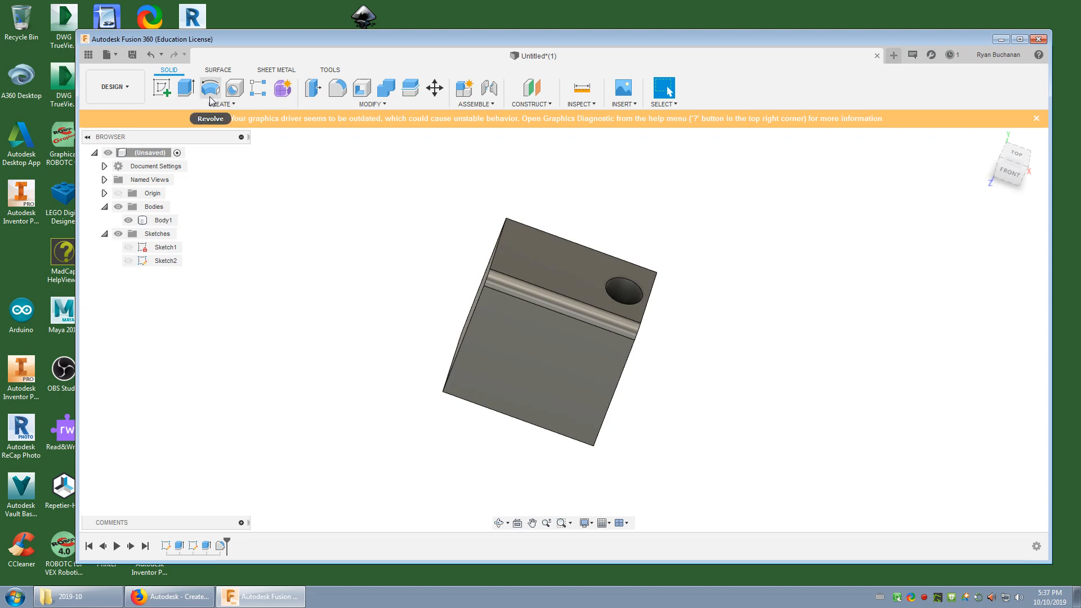
click(158, 86)
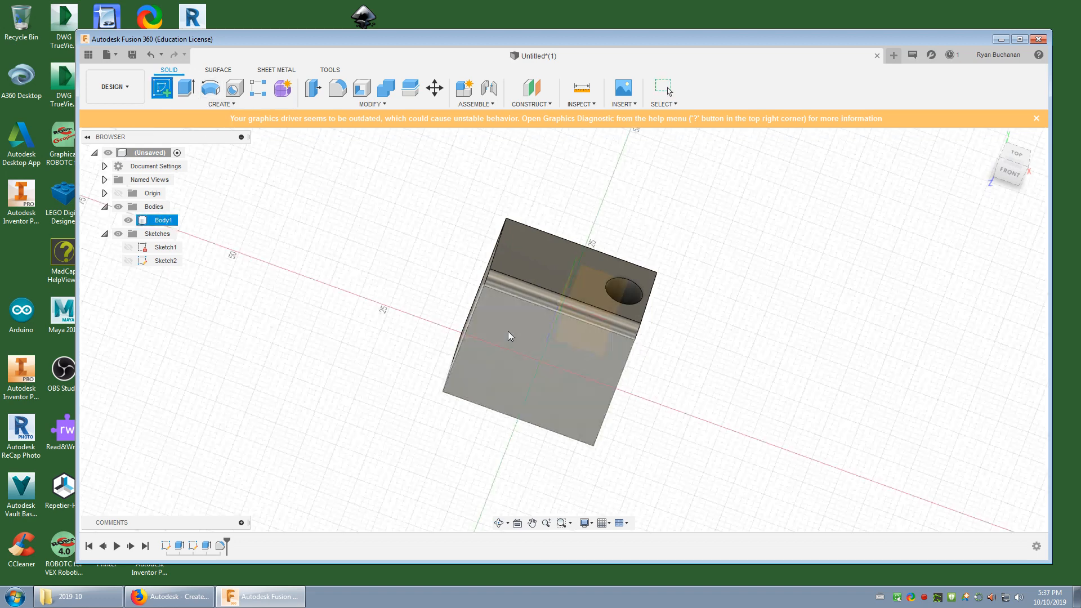
click(524, 252)
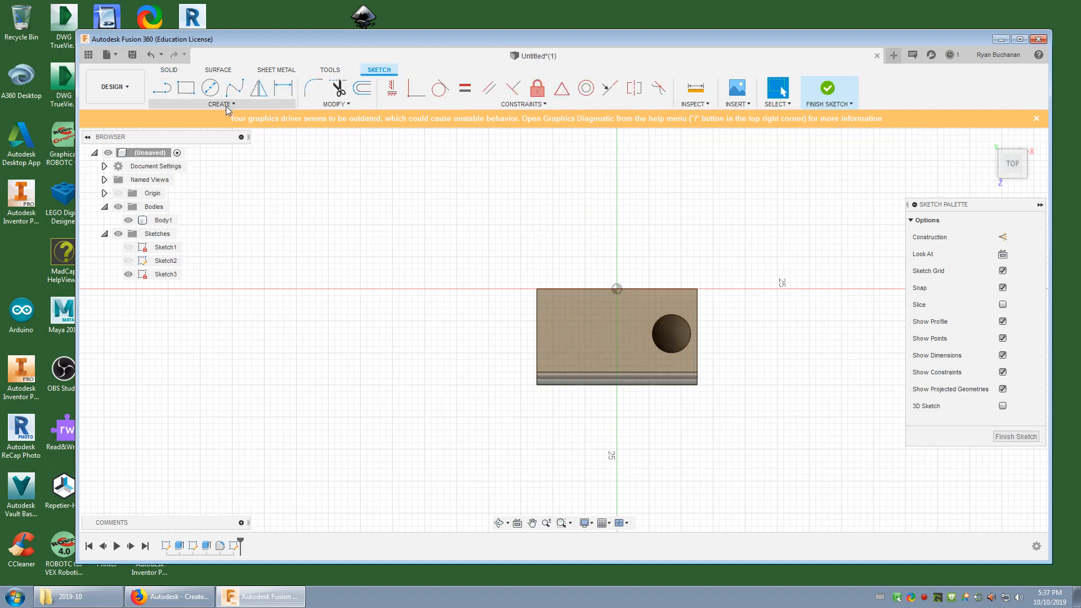
click(211, 90)
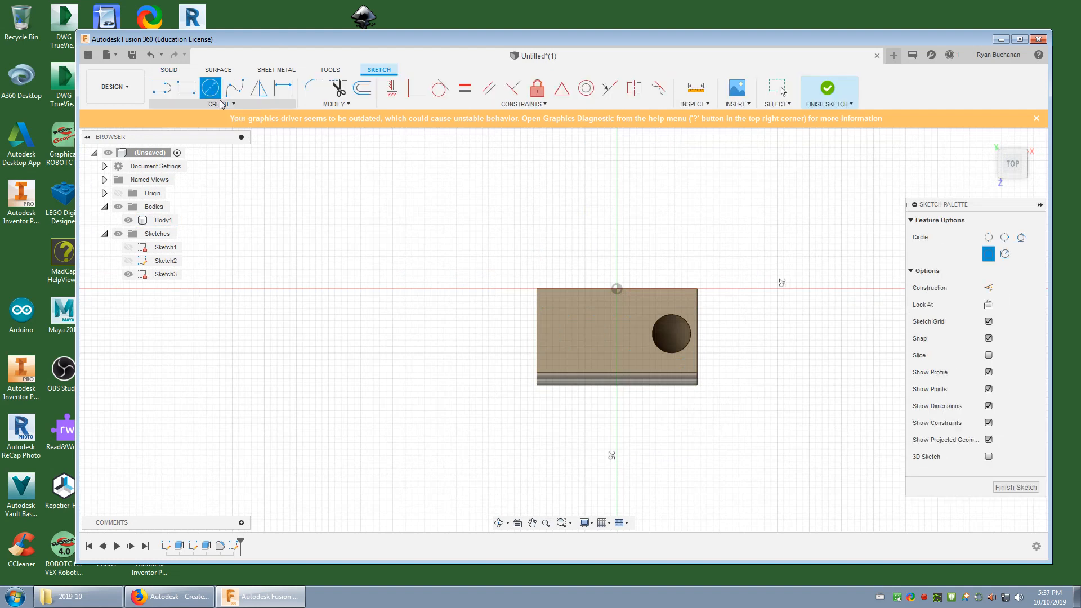
click(556, 330)
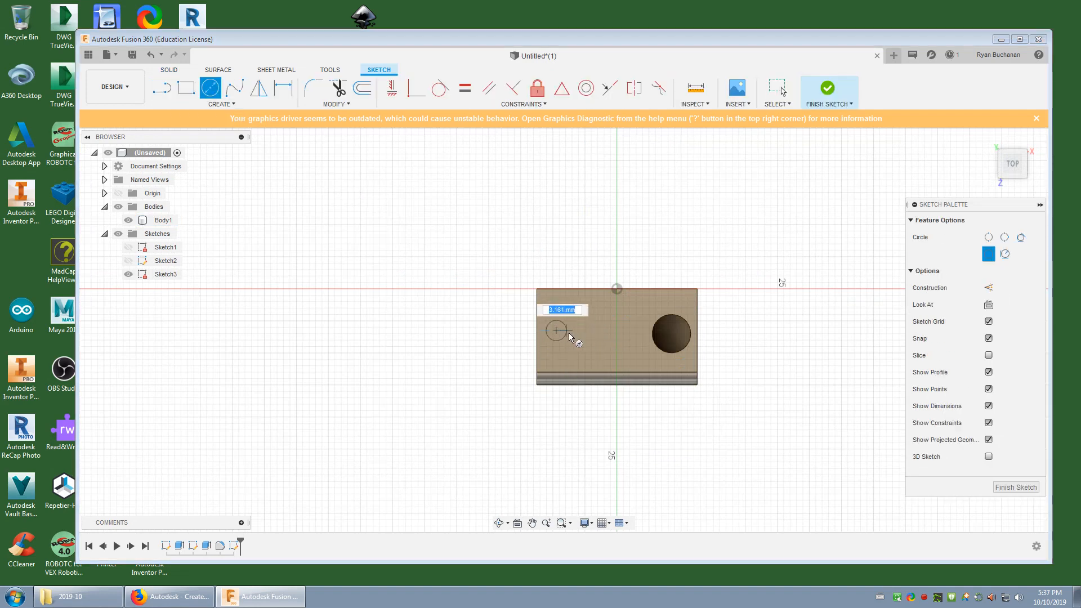
click(570, 335)
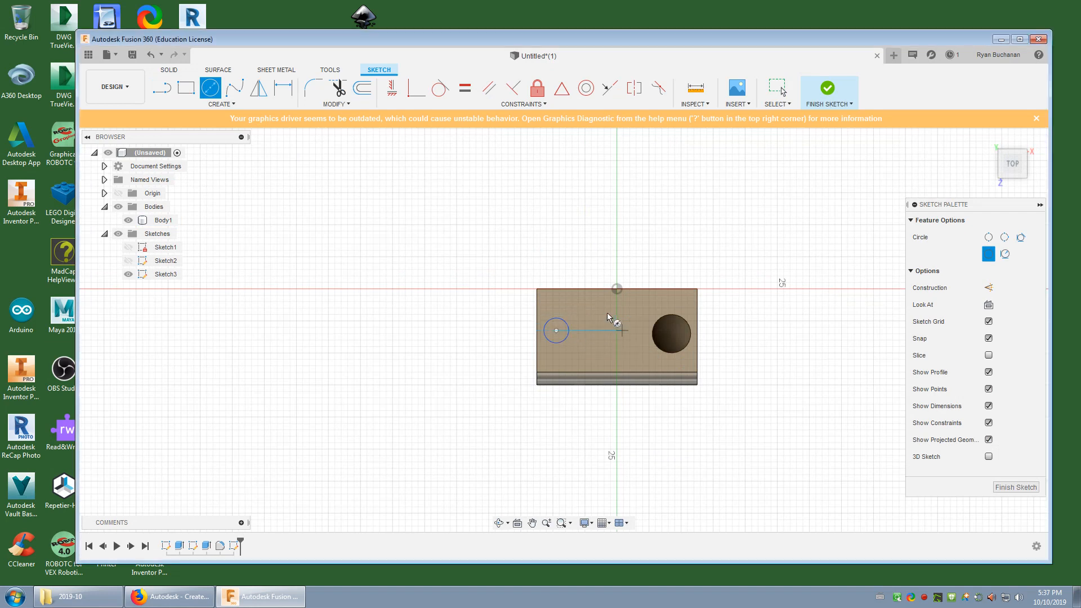
click(827, 89)
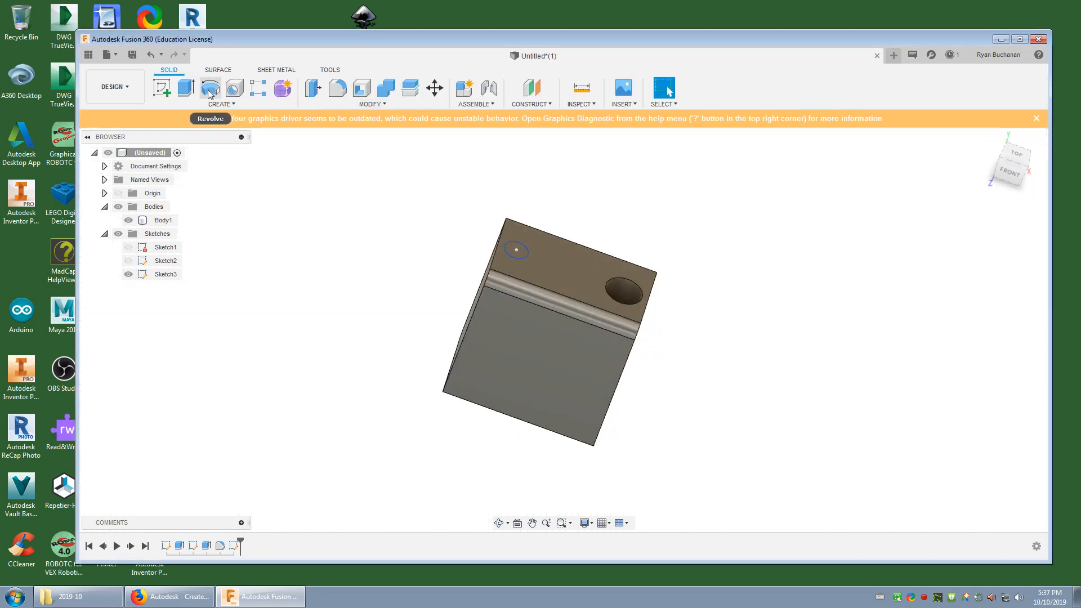
Set up a Revolve of the new circle about the top face's short edge nearest to it, with the operation set to Join
click(209, 90)
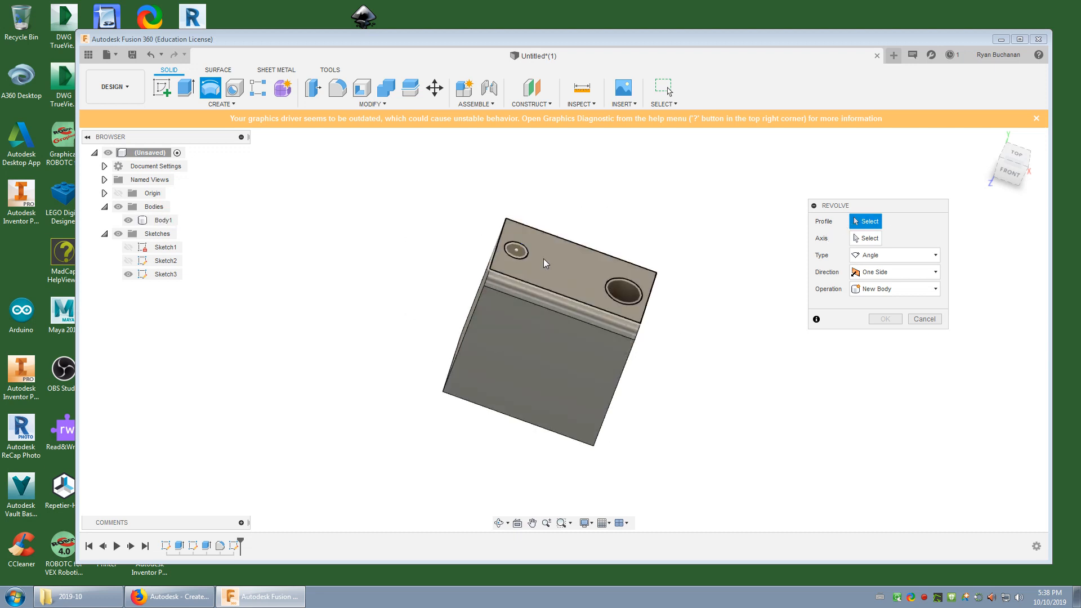
click(511, 250)
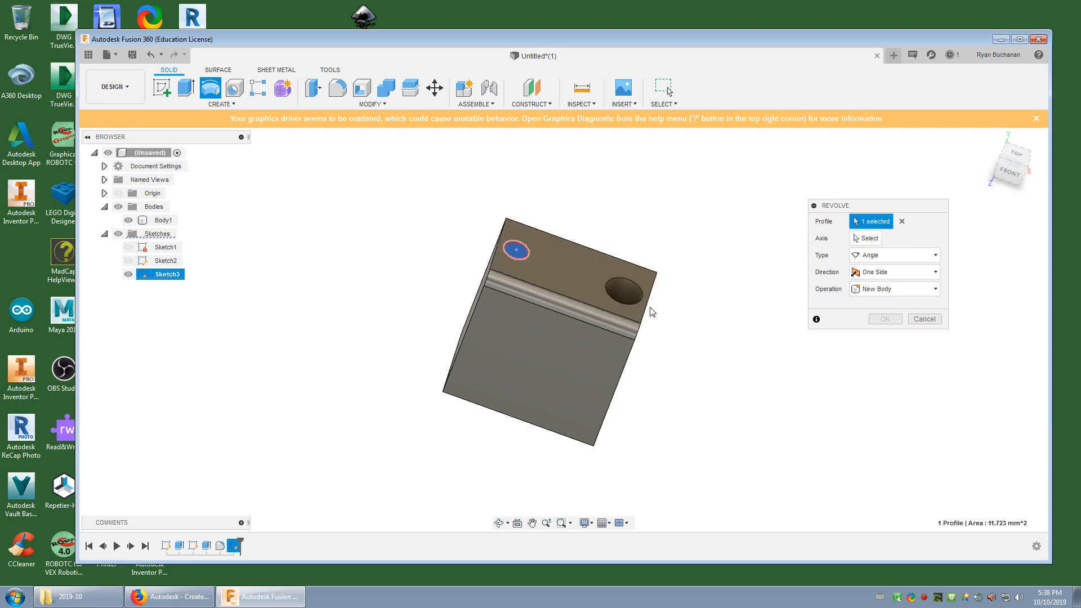
click(866, 238)
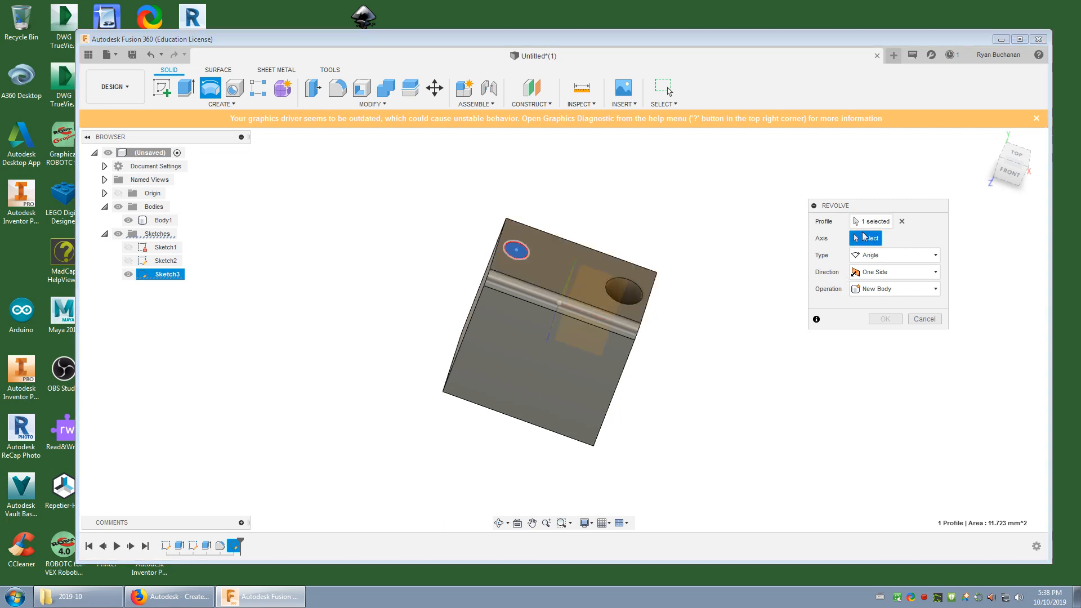
shift+middle_drag(577, 218, 550, 307)
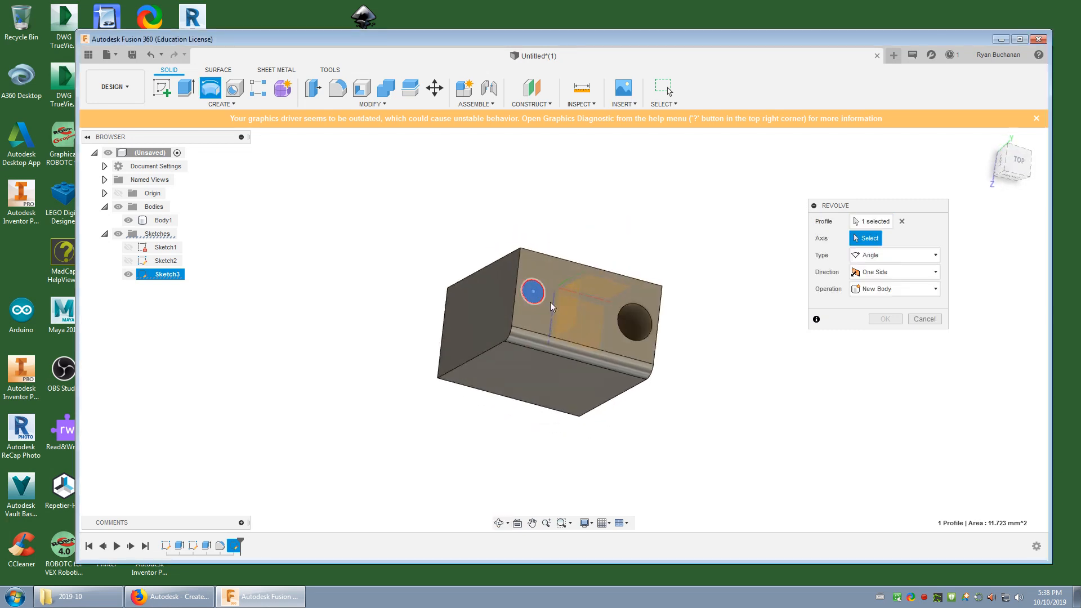
click(515, 300)
shift+middle_drag(613, 374, 669, 290)
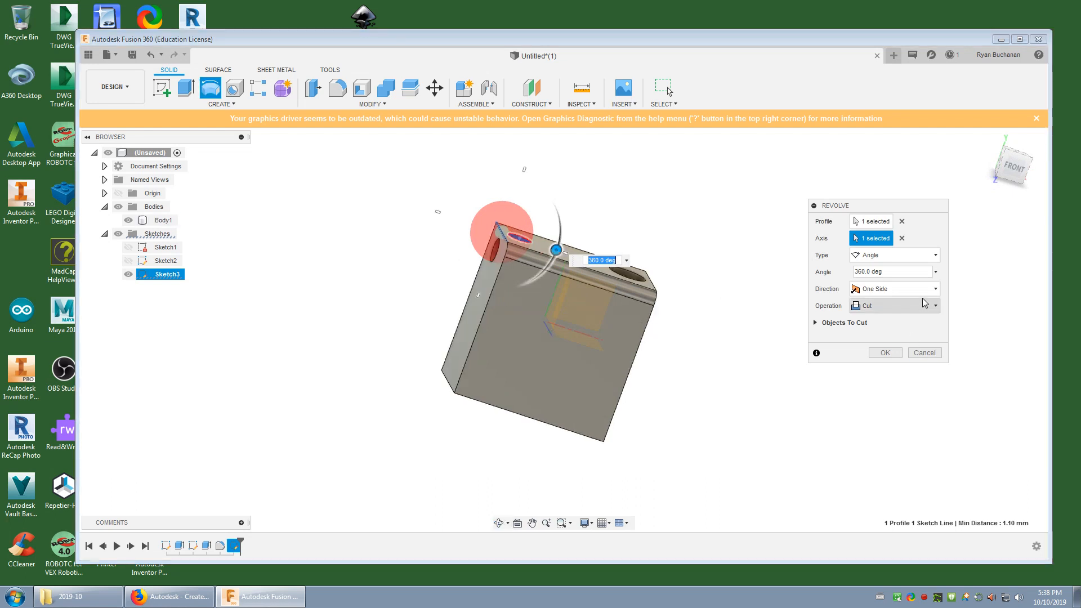
click(894, 306)
click(888, 327)
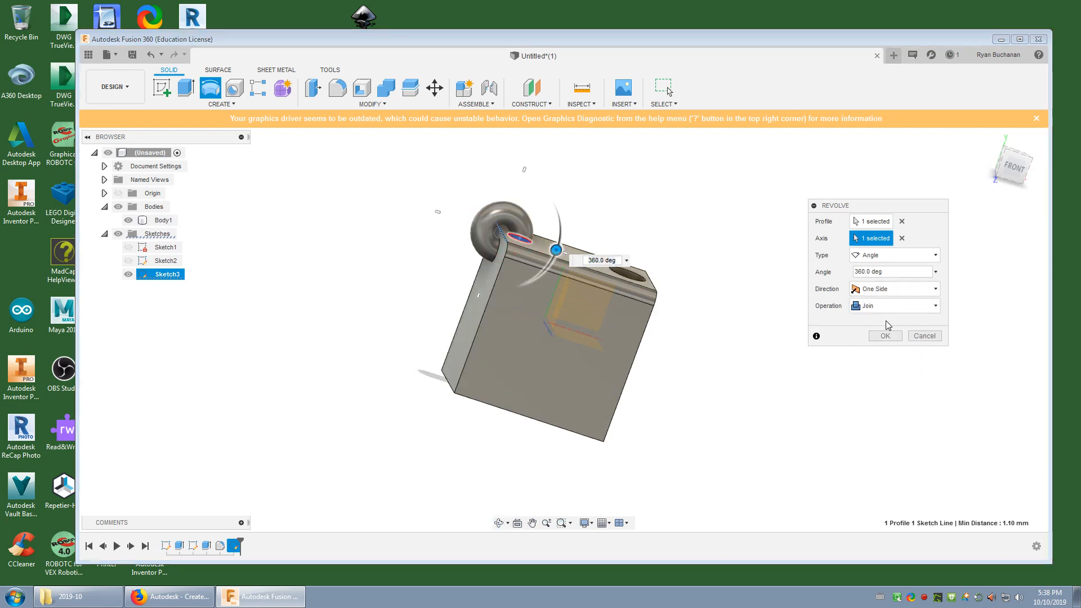
mouse_move(666, 205)
shift+middle_down()
mouse_move(673, 182)
mouse_move(659, 225)
shift+middle_up()
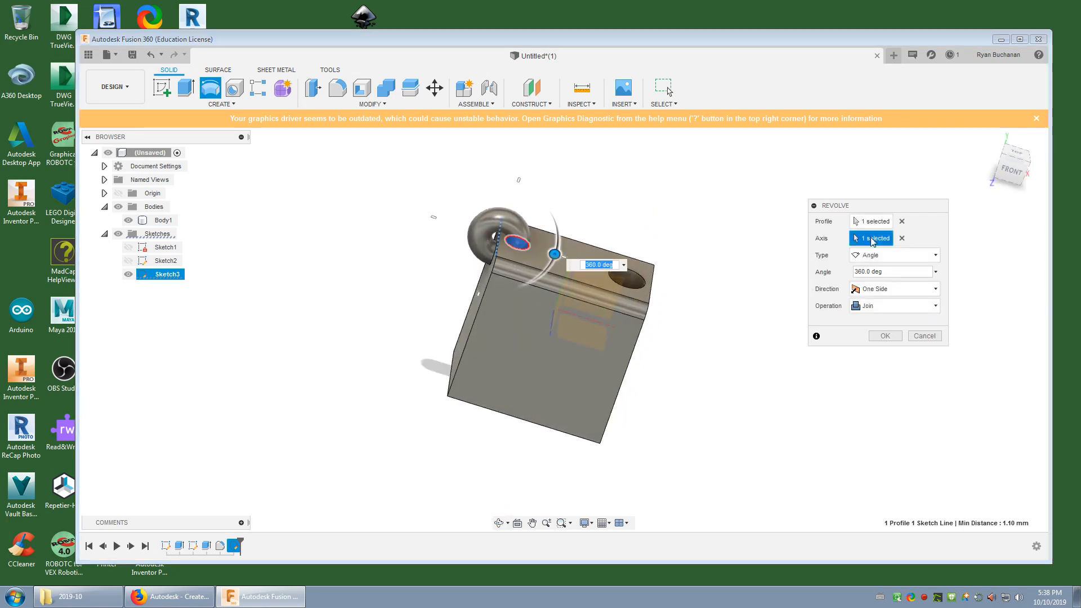
Replace the revolve axis with the top face's short edge beside the hole and complete the 360° joined revolve
click(900, 238)
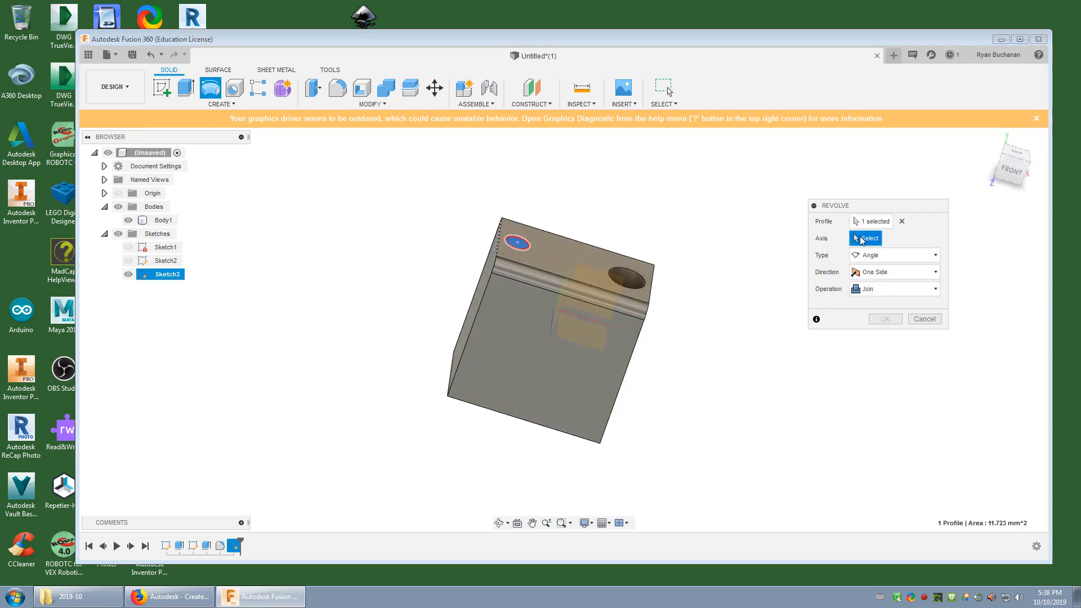
click(653, 295)
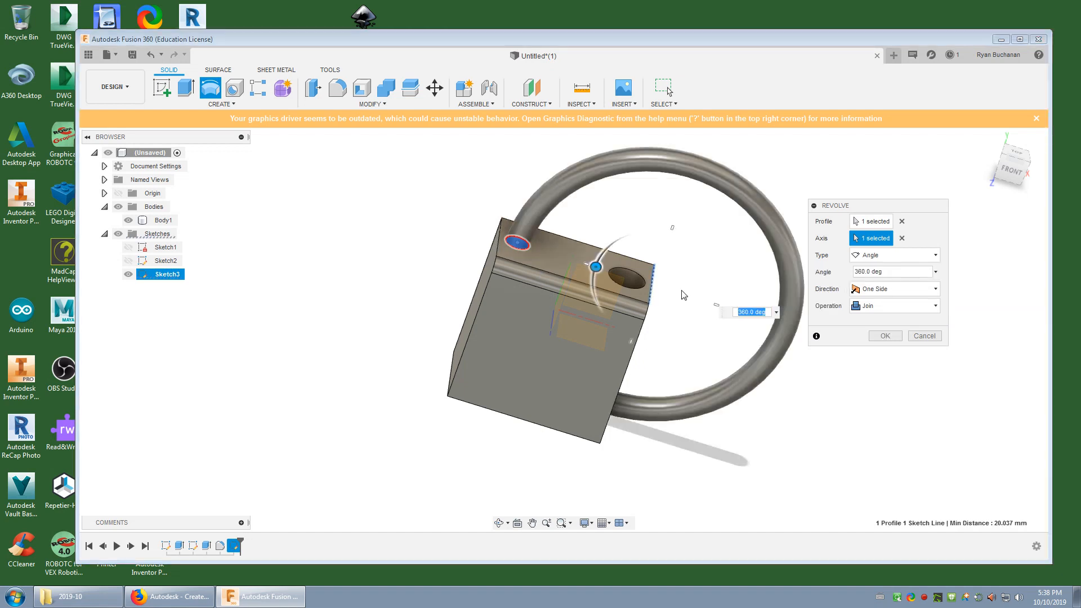
shift+middle_drag(676, 303, 767, 357)
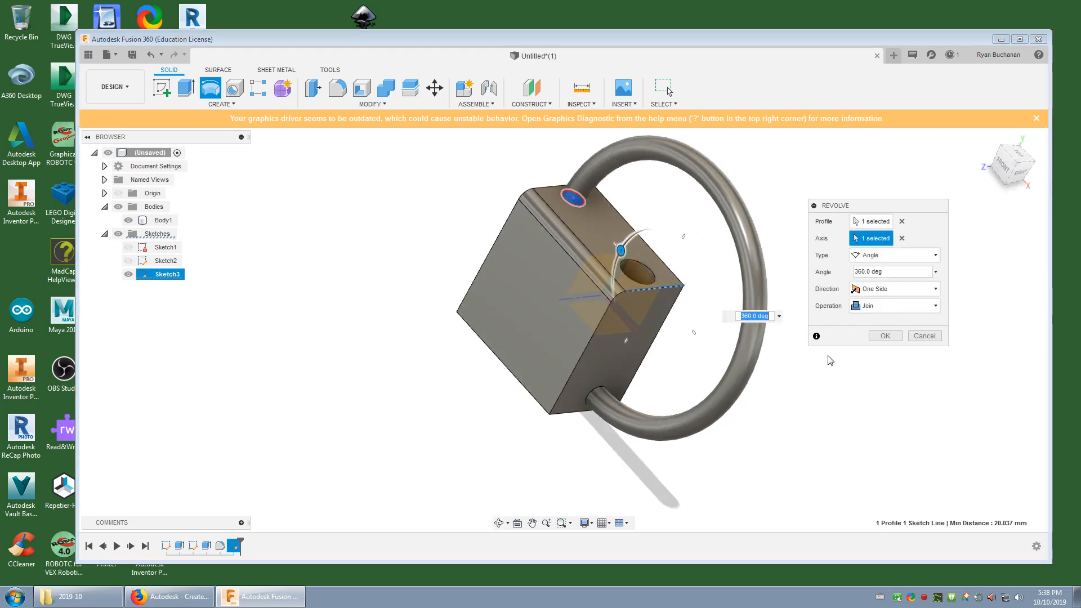
click(882, 336)
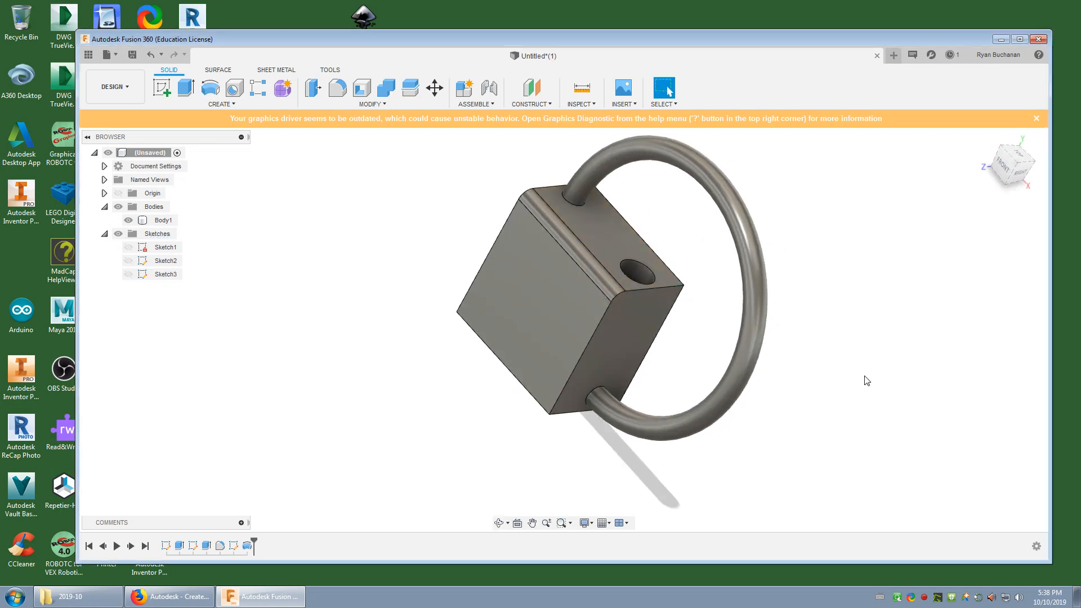
Create a sketch on the block's back face and finish it without drawing any geometry
shift+middle_drag(867, 381, 892, 387)
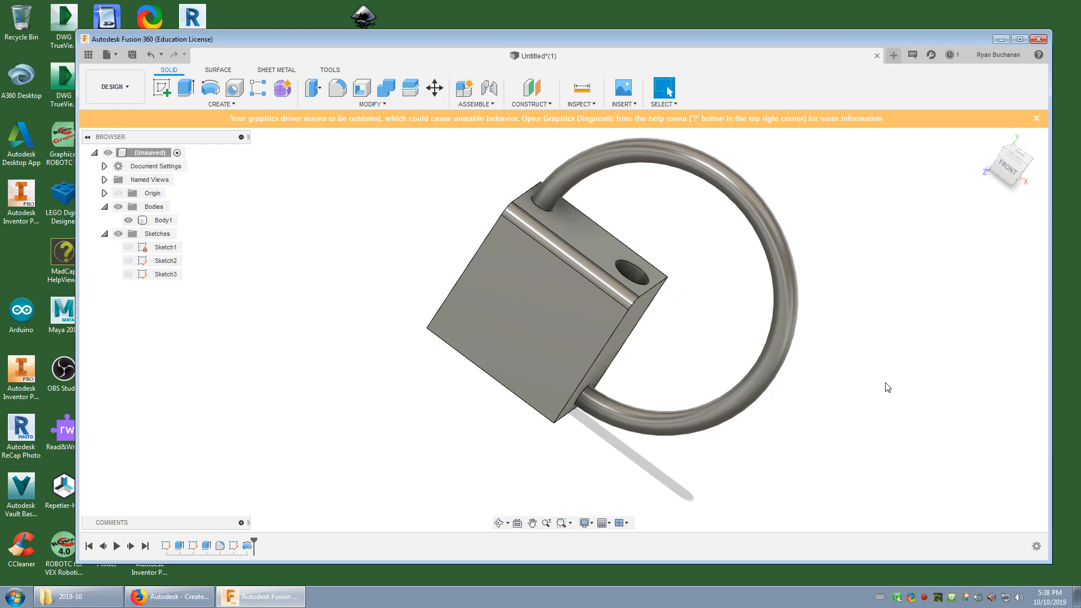
shift+middle_drag(888, 388, 751, 374)
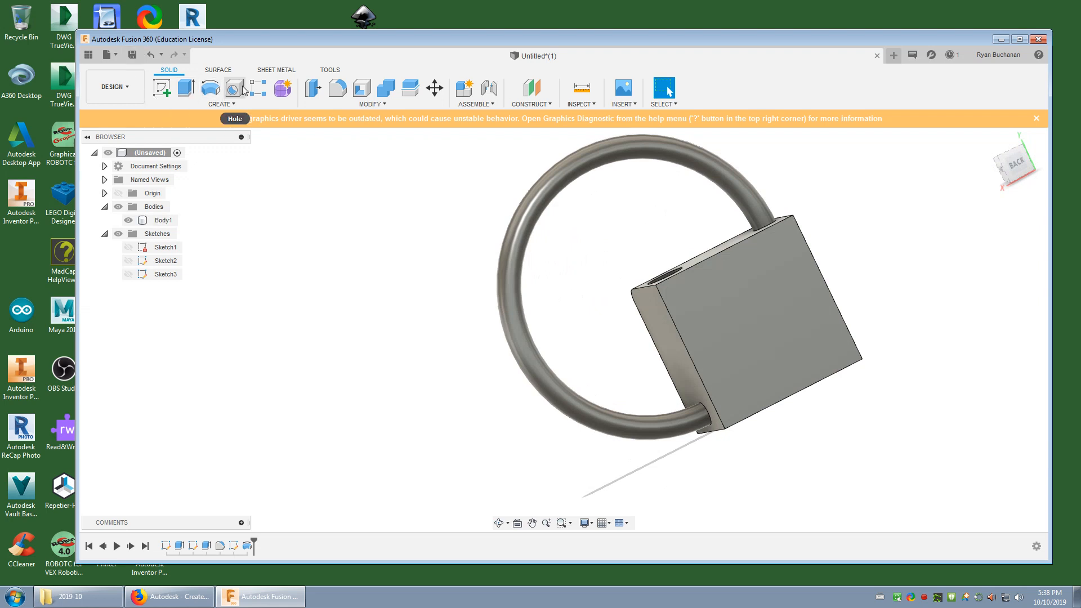
click(229, 106)
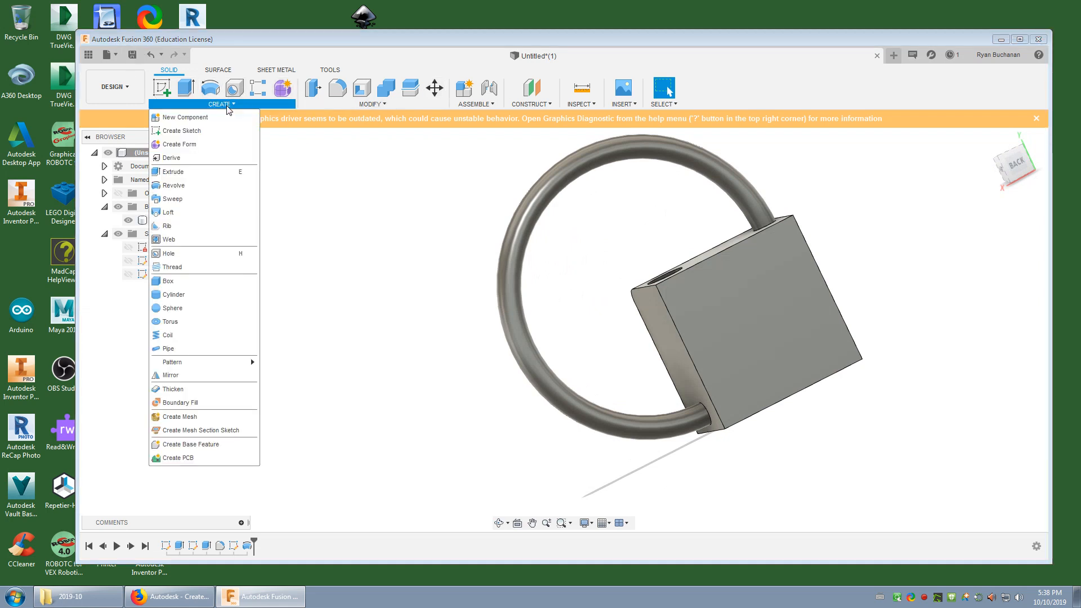
click(162, 90)
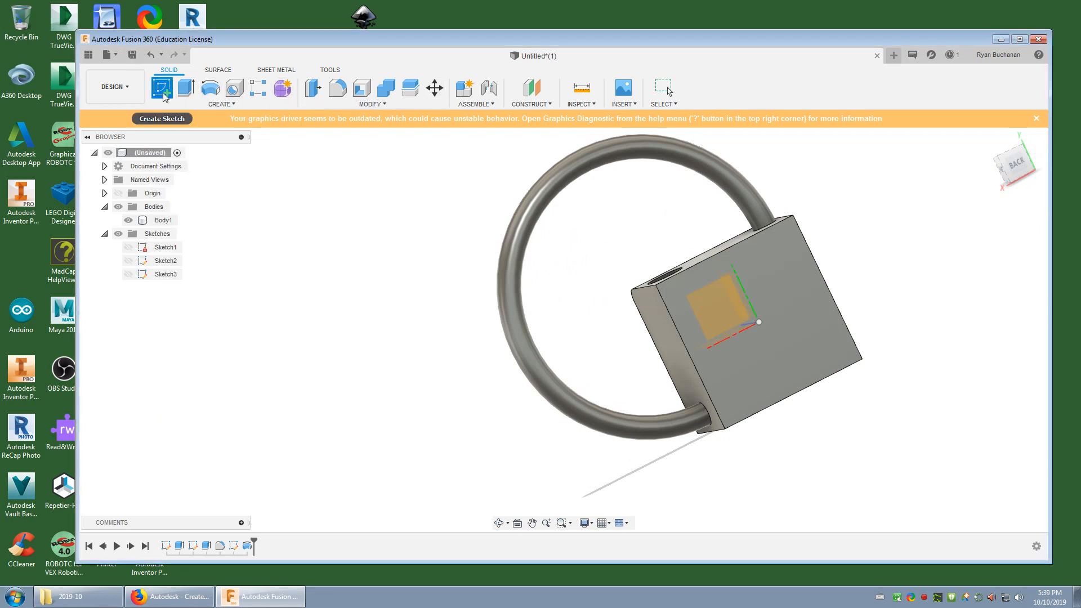
click(798, 353)
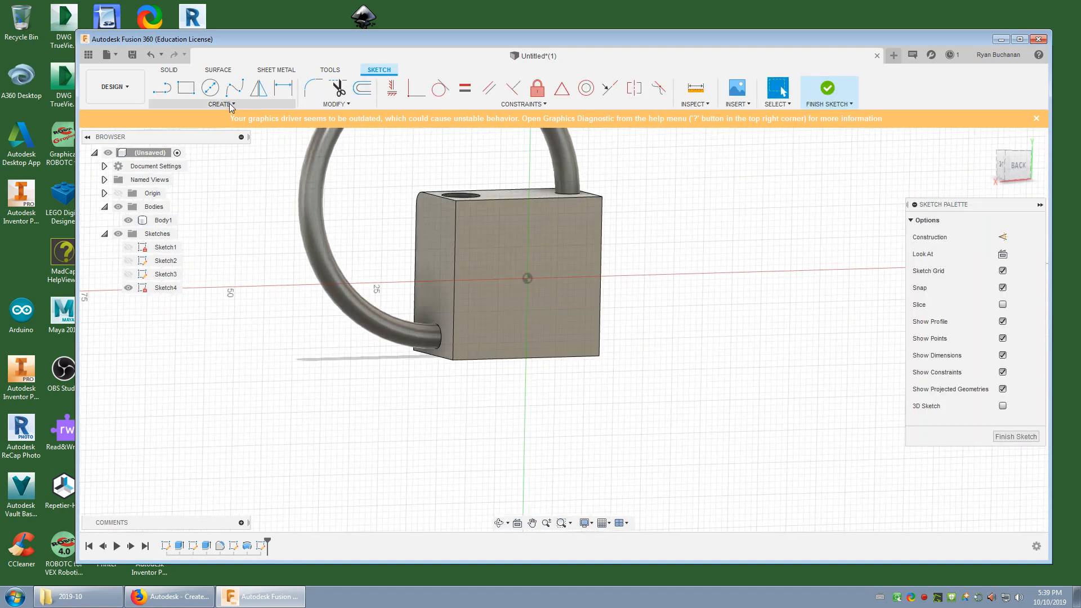
click(212, 106)
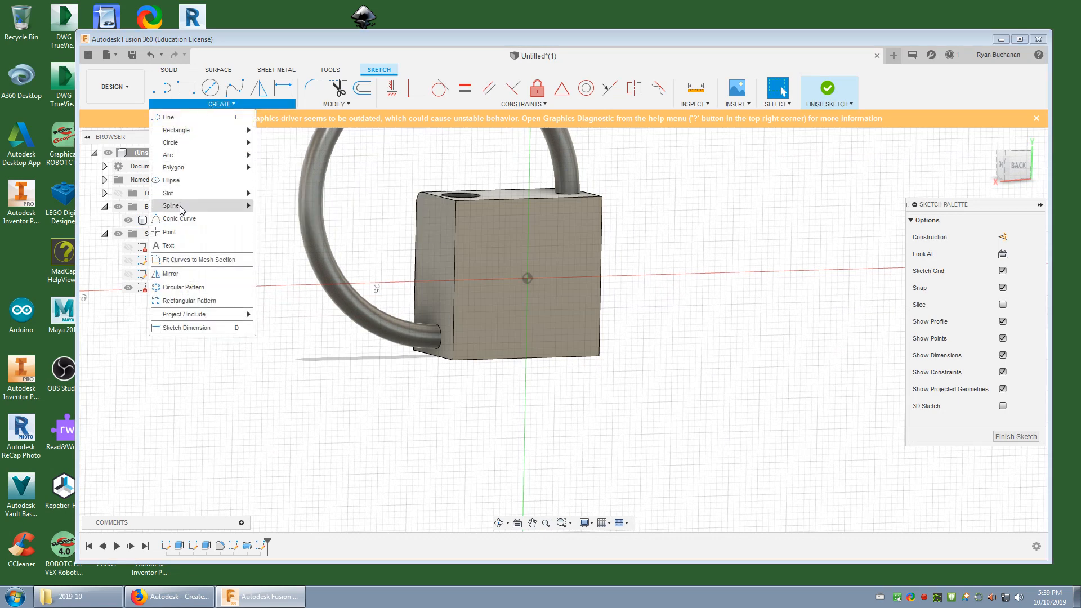
click(836, 91)
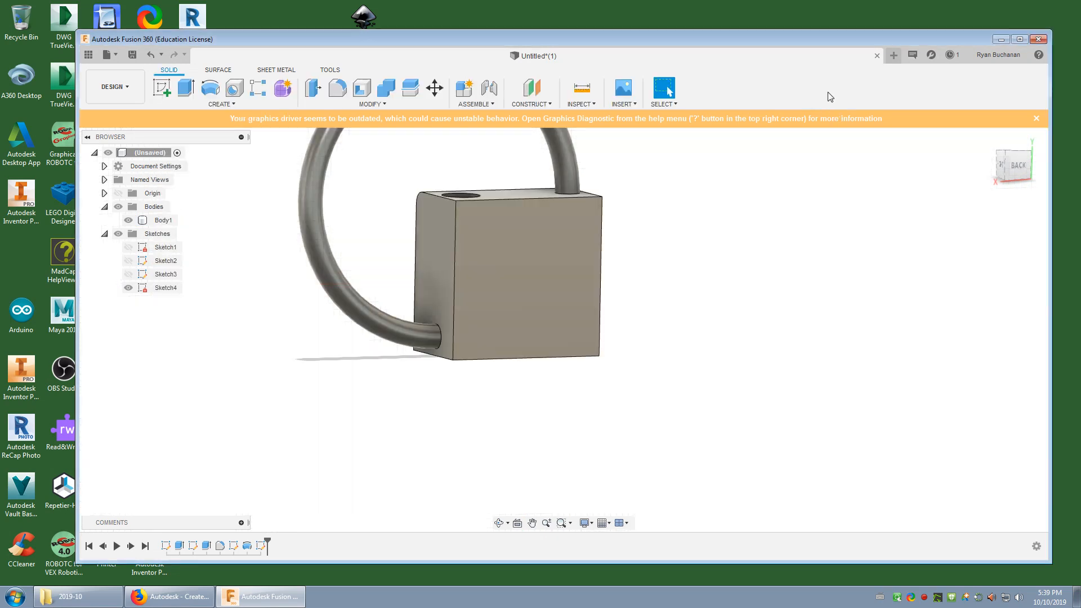
click(225, 105)
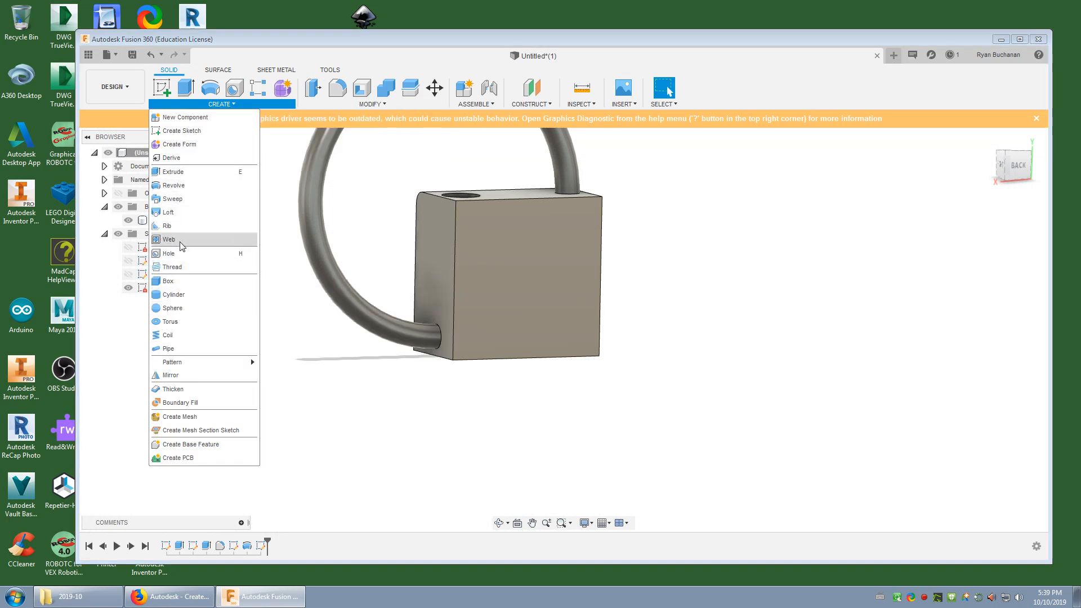
click(839, 221)
shift+middle_drag(724, 299, 730, 339)
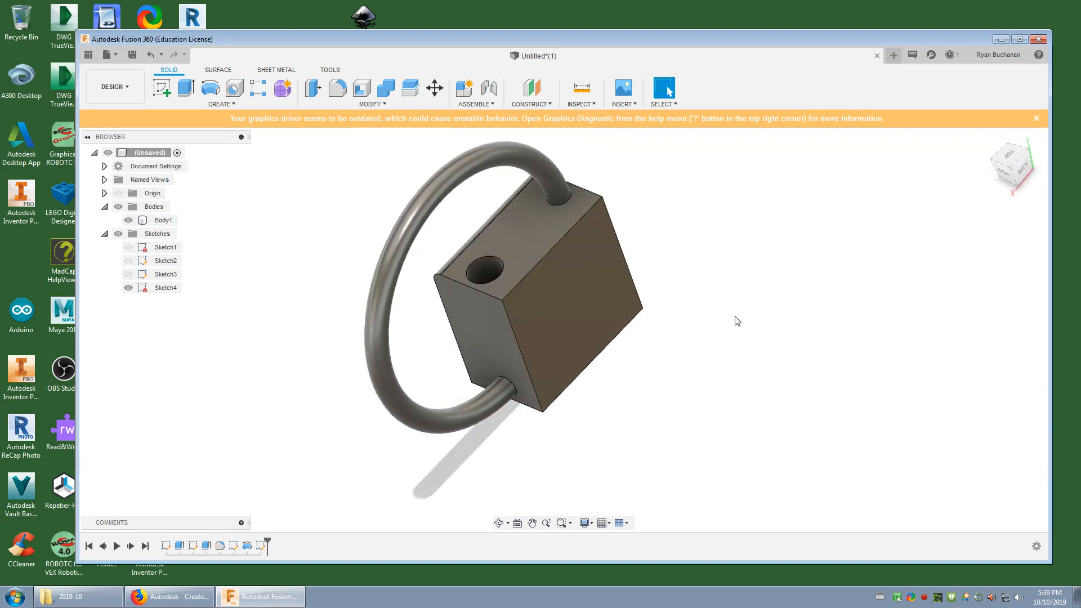
click(224, 105)
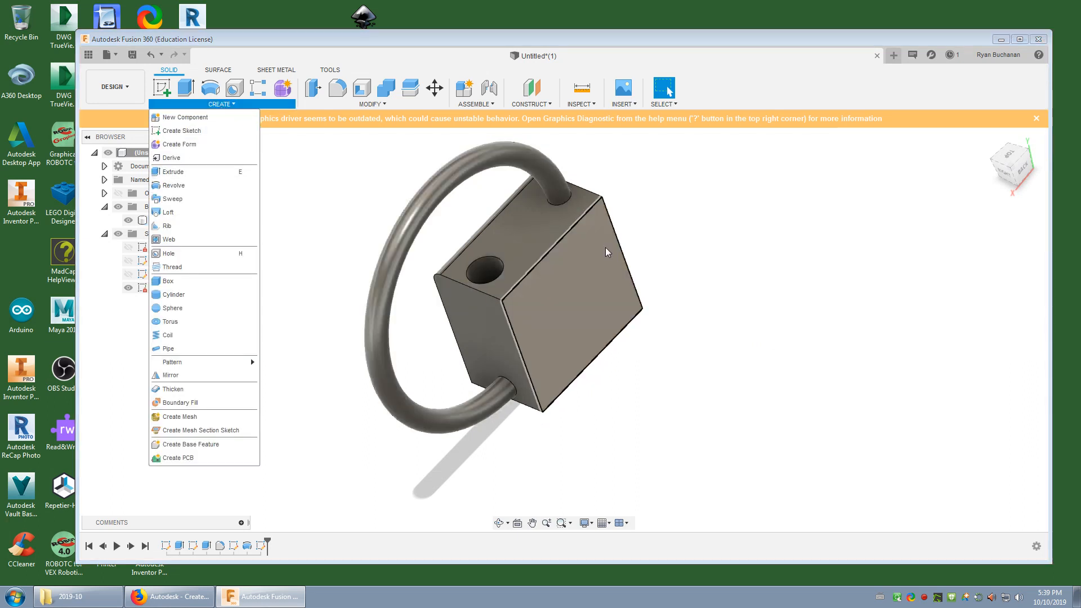
click(750, 229)
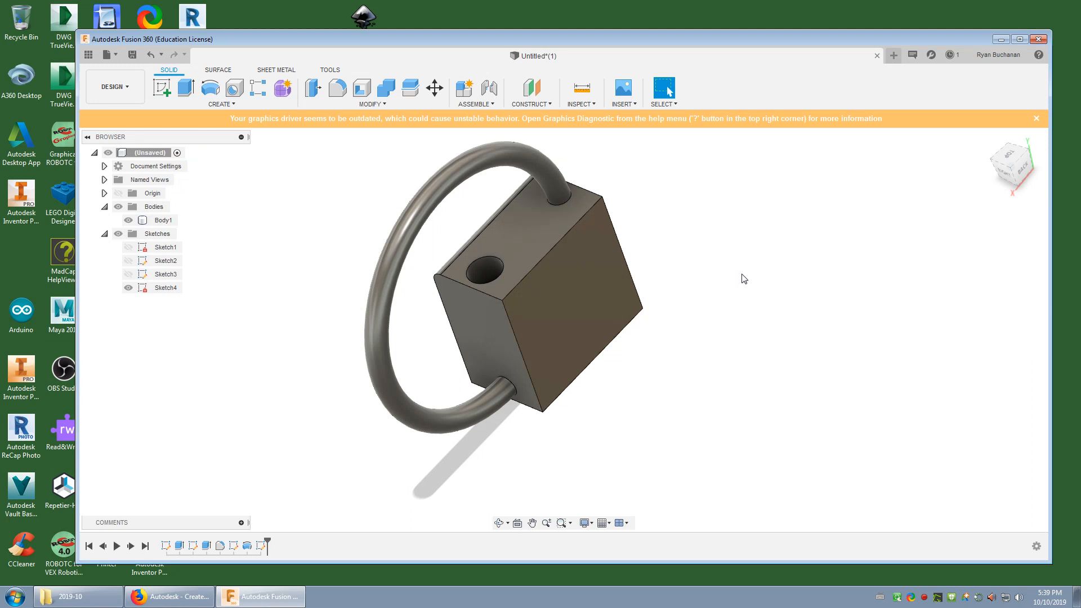
shift+middle_drag(743, 278, 1018, 299)
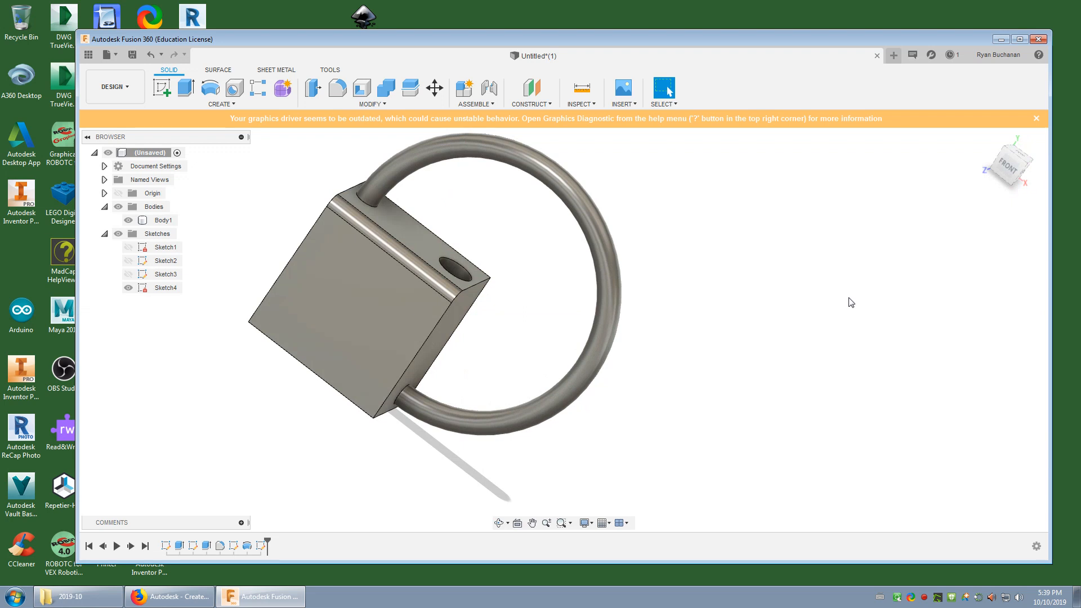